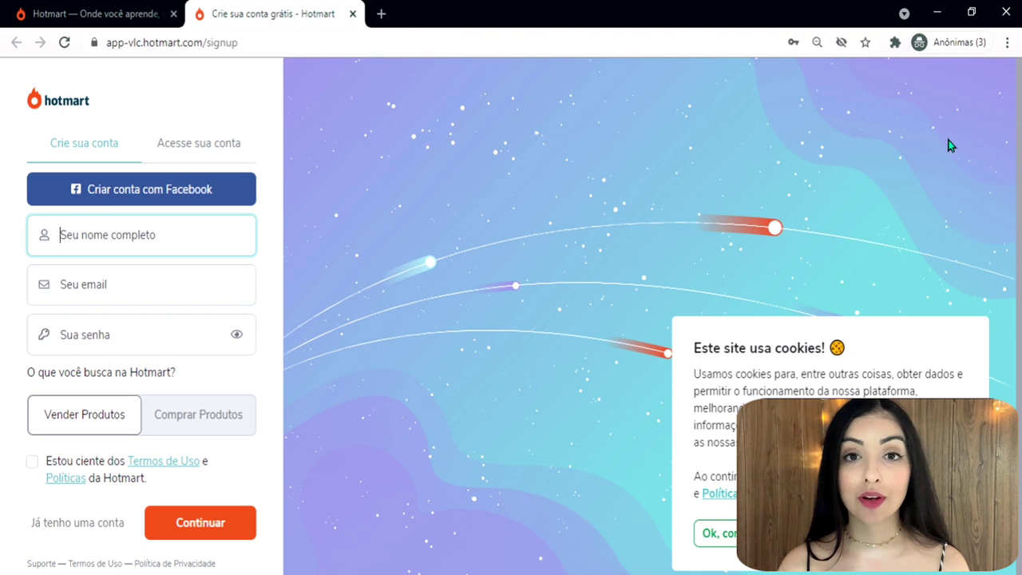
Fill in the full name, e-mail and password, accept the Termos de Uso, and submit the sign-up form.
click(148, 232)
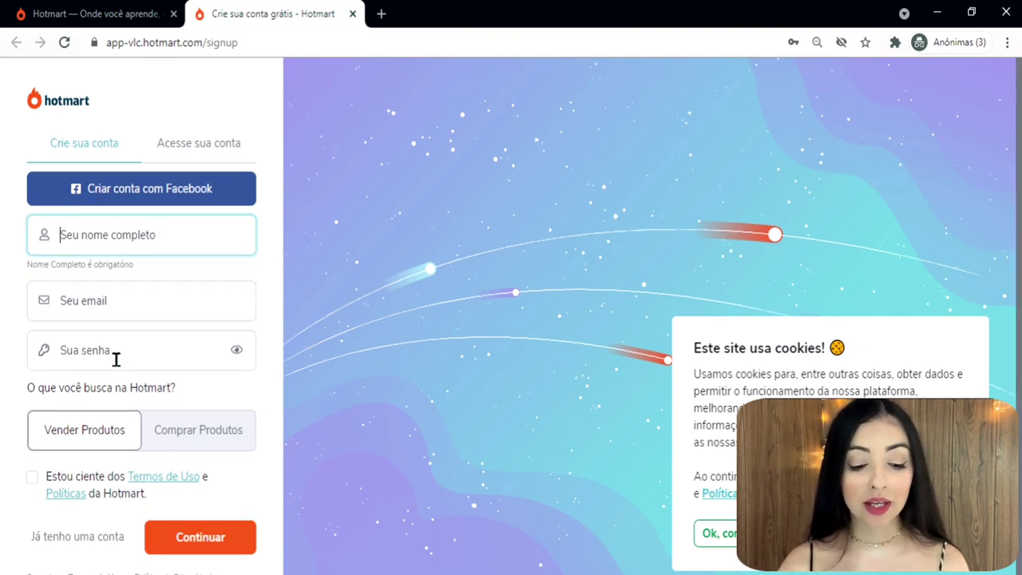
text(Daniela Neves)
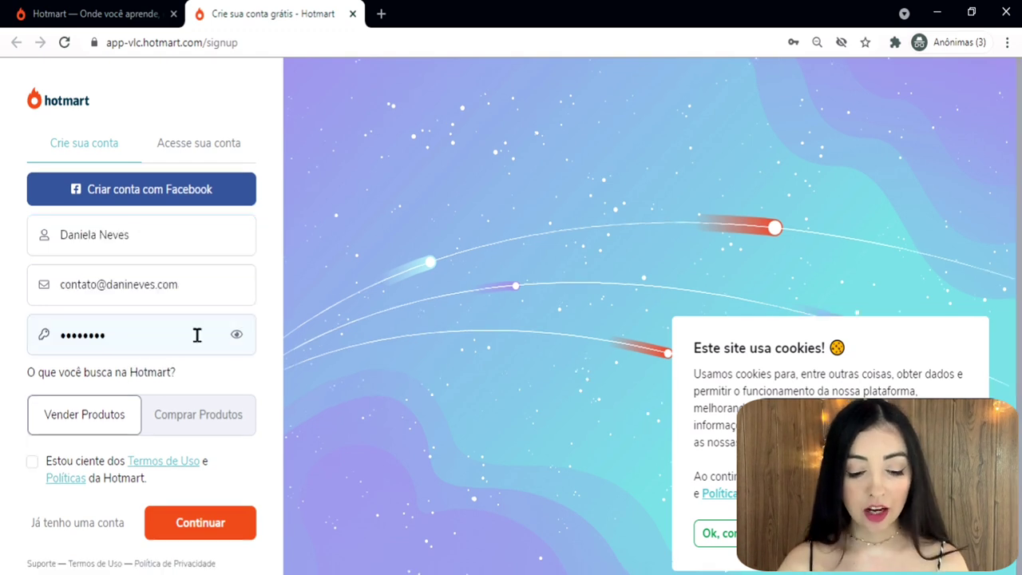
click(34, 464)
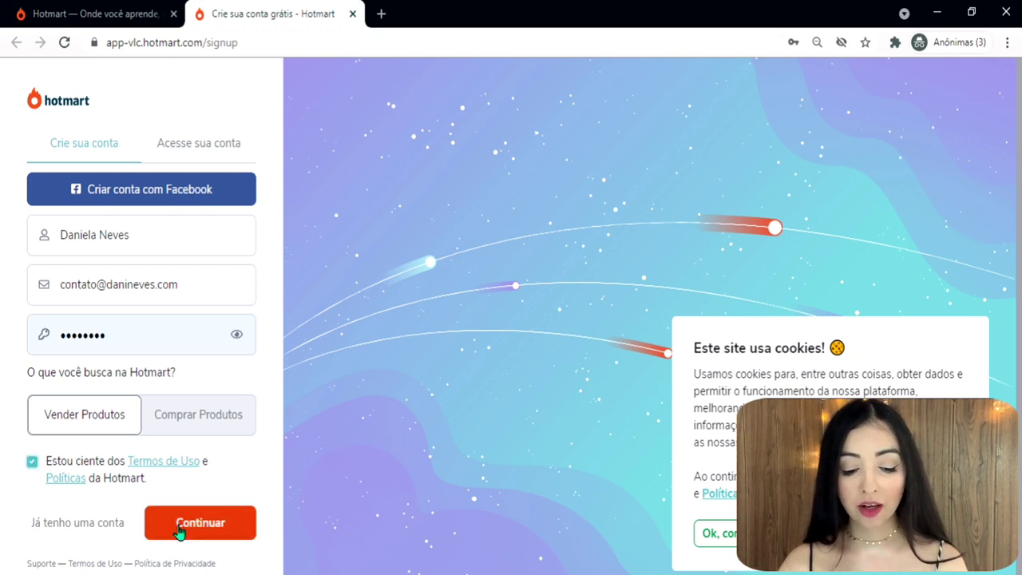
click(178, 527)
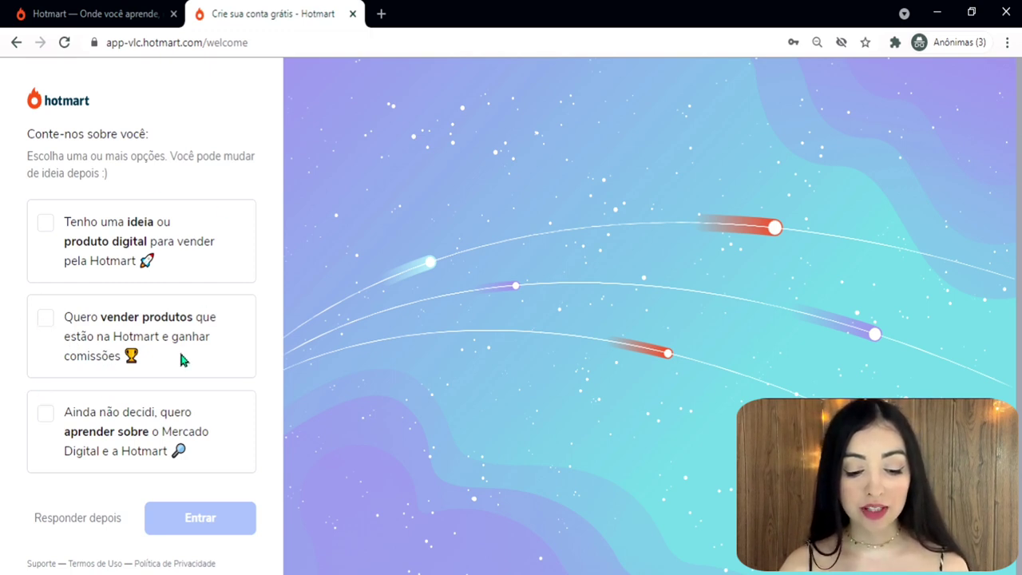
Choose 'Quero vender produtos' for commissions, enter the platform, and decline the welcome questions with 'Não quero'.
click(45, 319)
click(186, 519)
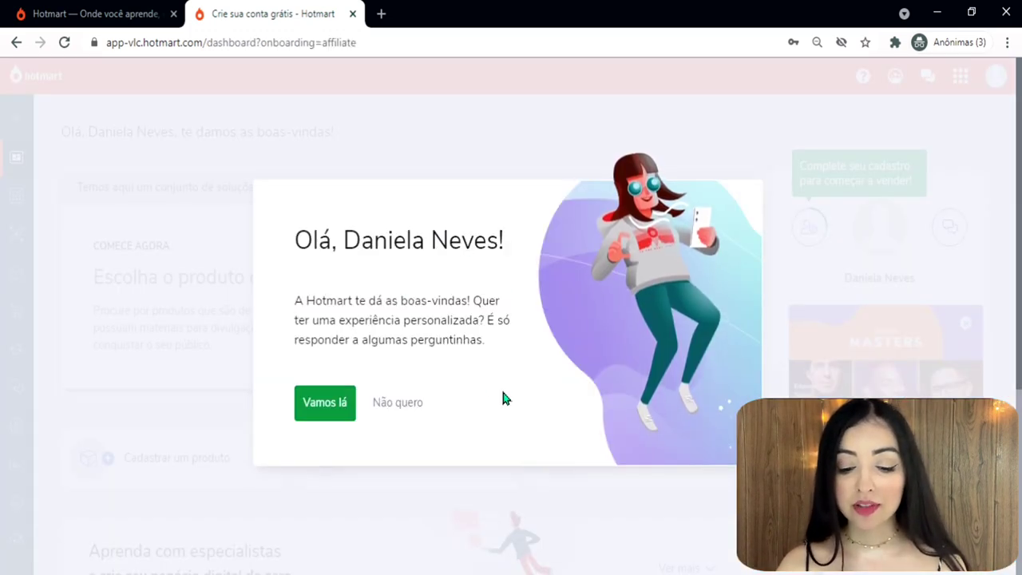
click(393, 408)
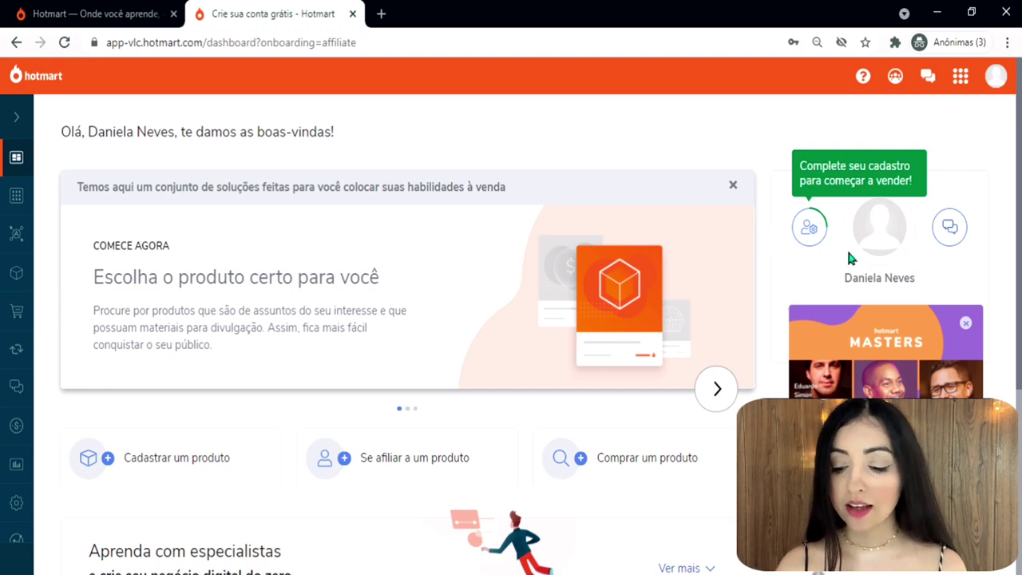
Open the profile settings from the 'Complete seu cadastro' prompt and look over the page.
click(810, 230)
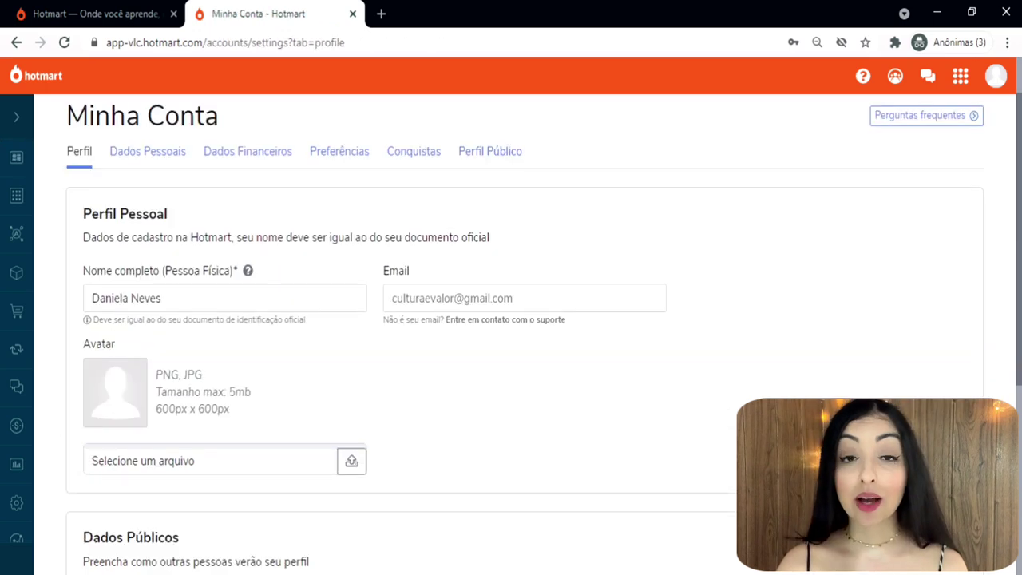
scroll(511, 336, down, 1)
scroll(511, 335, up, 1)
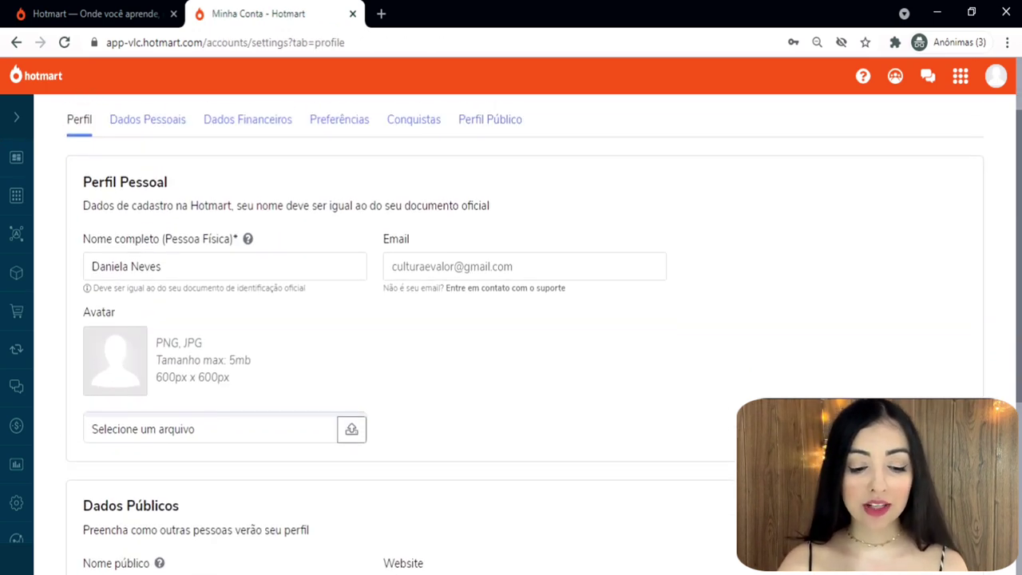
scroll(212, 190, up, 1)
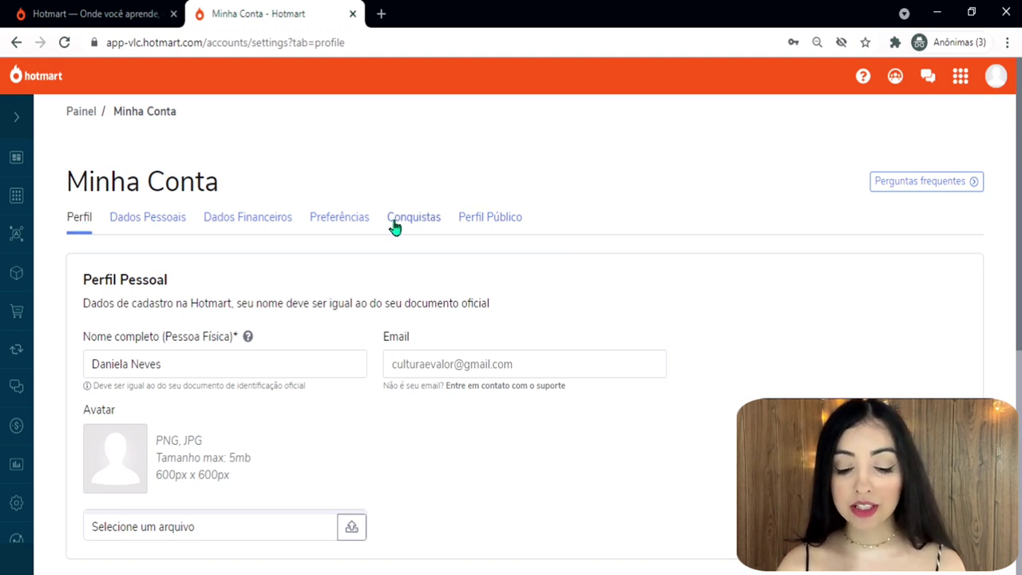
scroll(852, 177, down, 1)
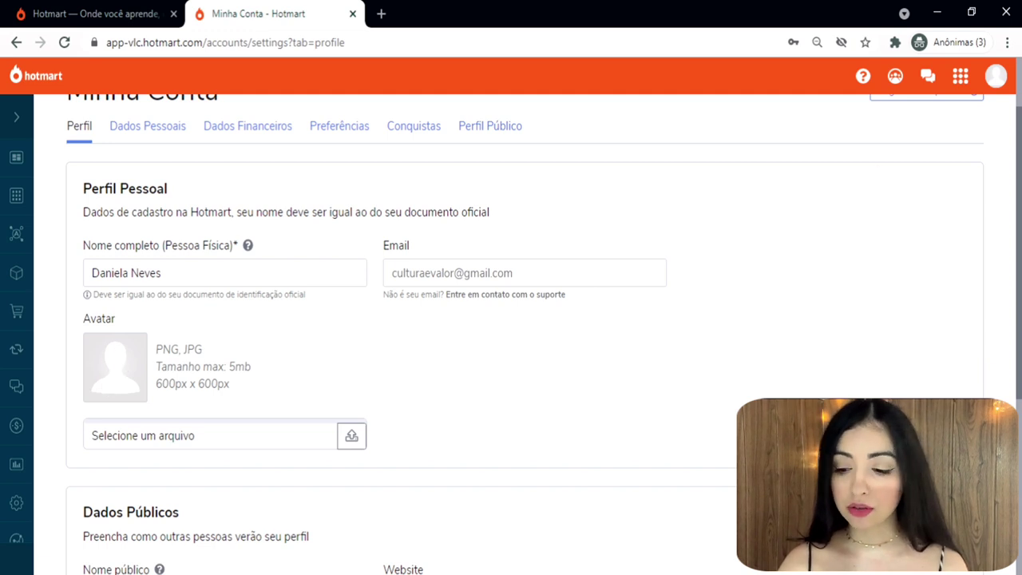
scroll(119, 361, down, 1)
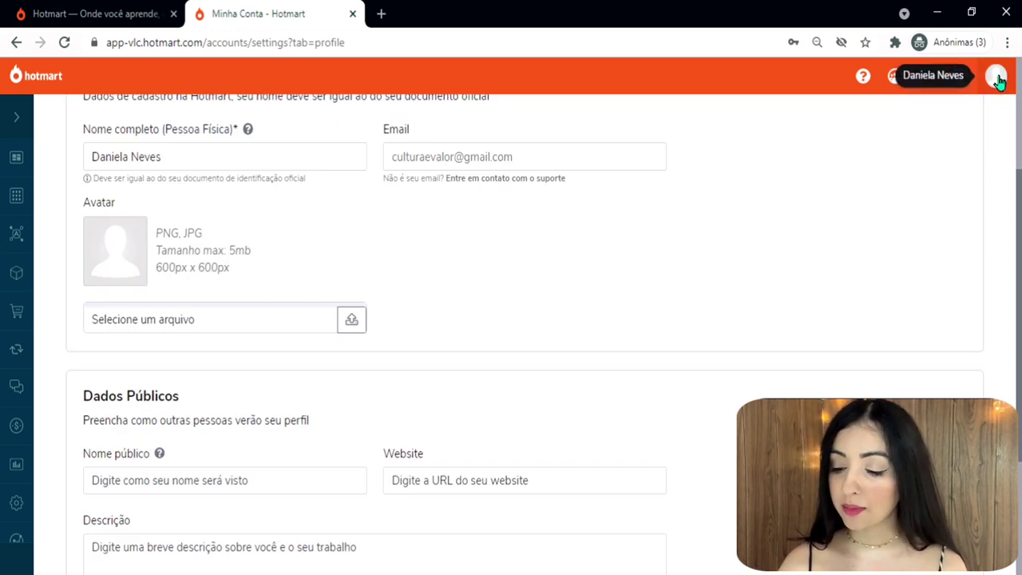
Upload the Foto Perfil picture as the profile avatar.
click(352, 321)
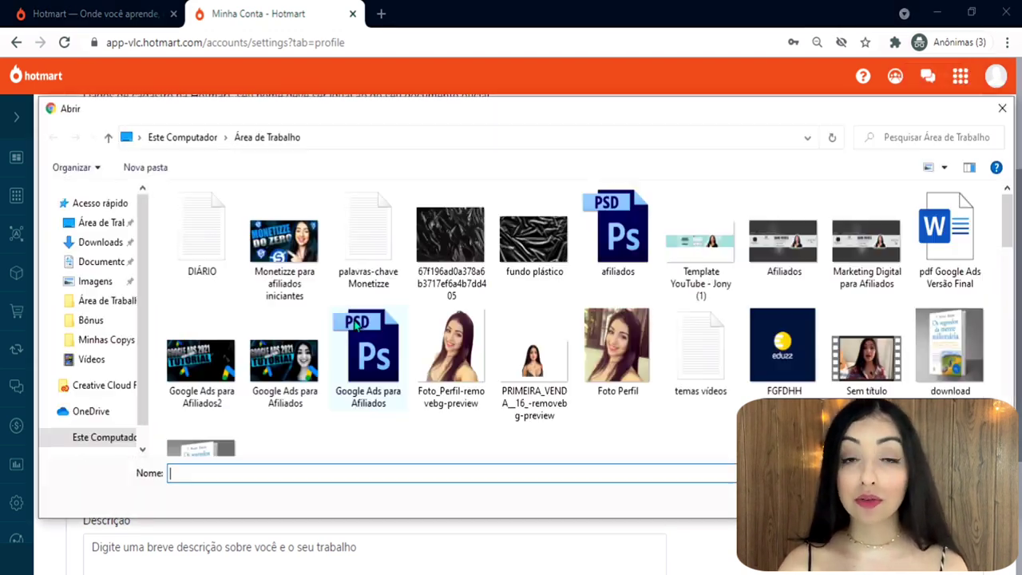
click(617, 347)
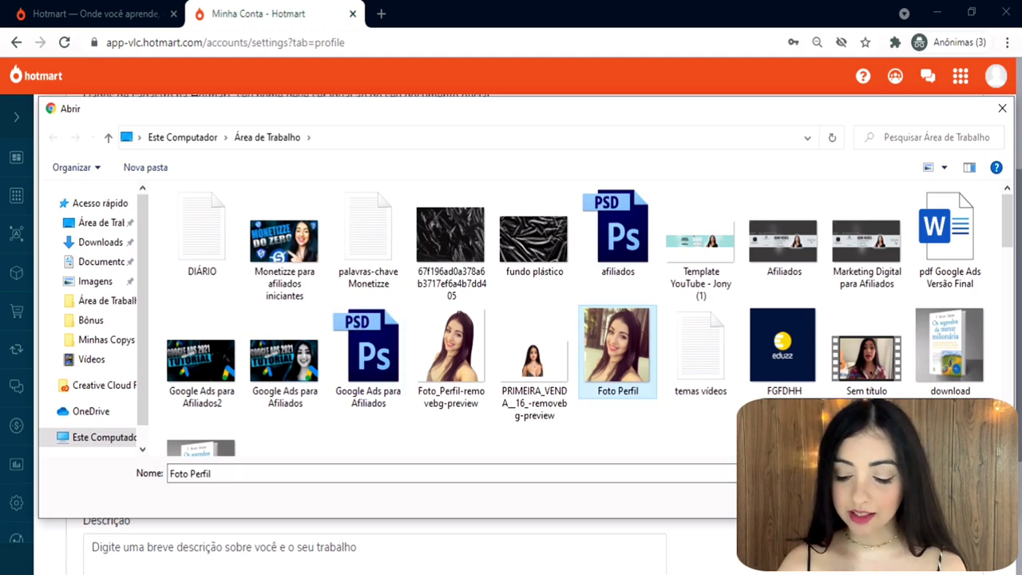
double_click(616, 347)
scroll(260, 338, down, 2)
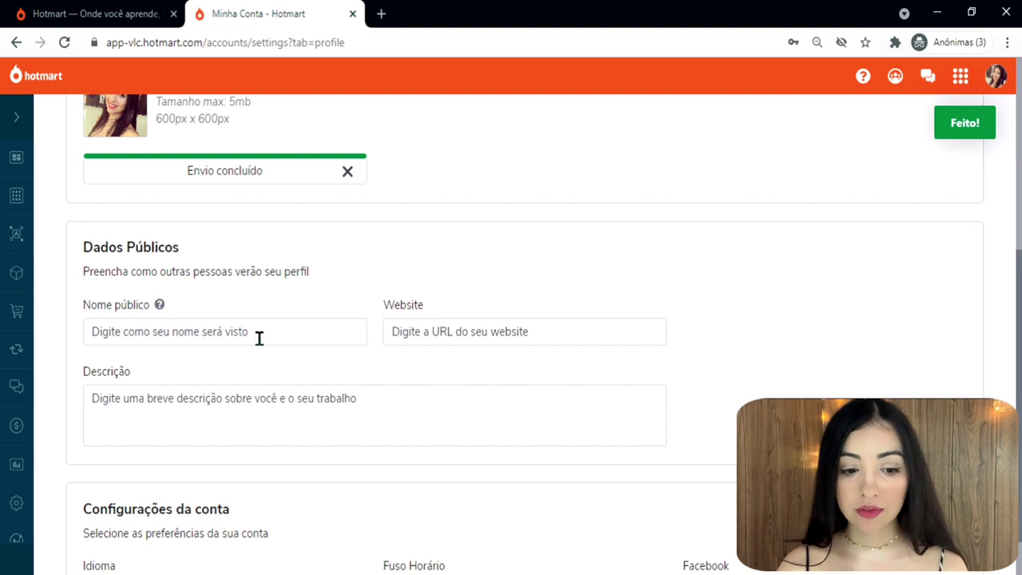
click(260, 339)
Enter the public name, paste the website URL and the affiliate-sales description, and save.
text(Daniela Neves)
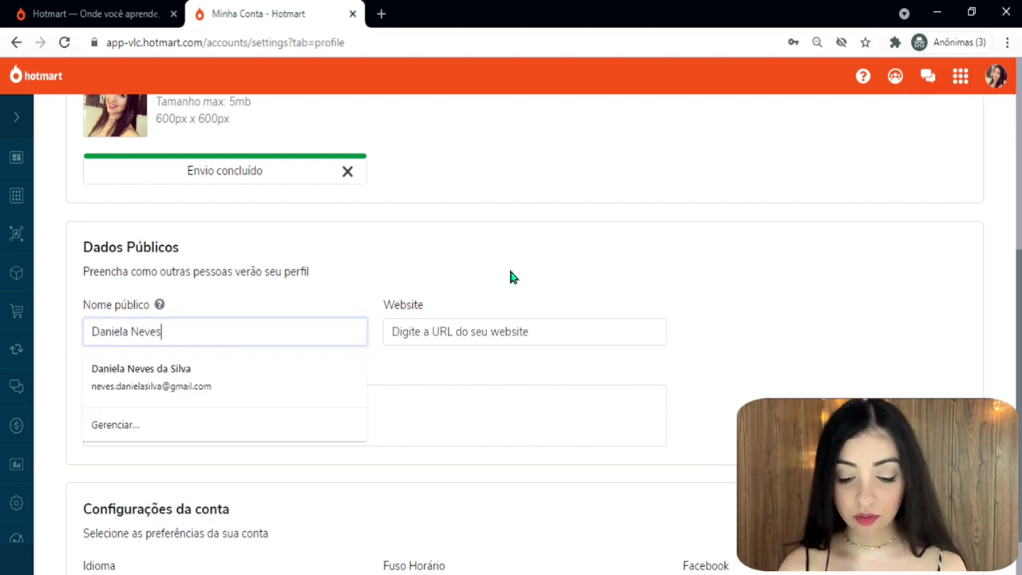
click(510, 272)
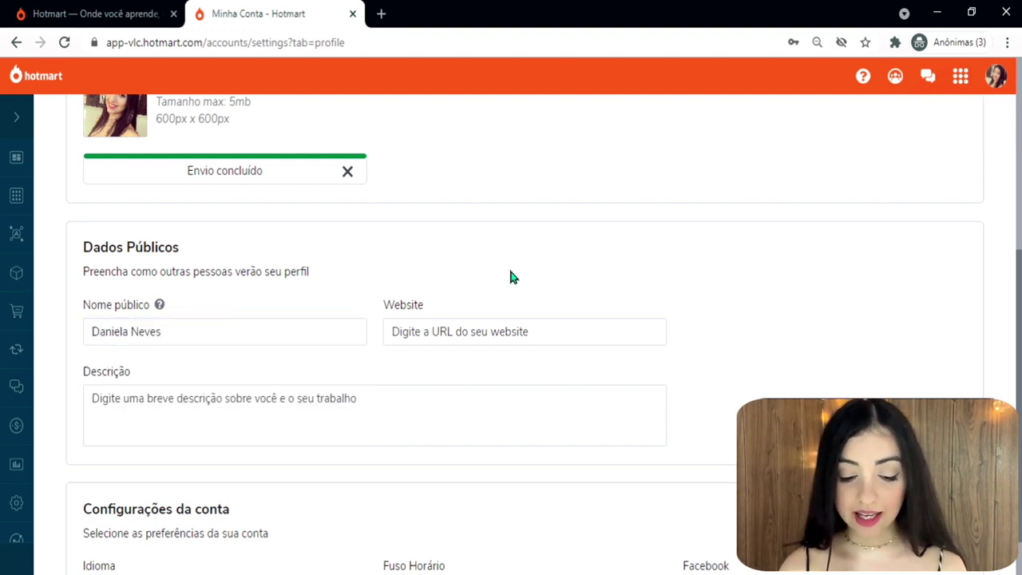
click(559, 330)
text(https://danineves.com)
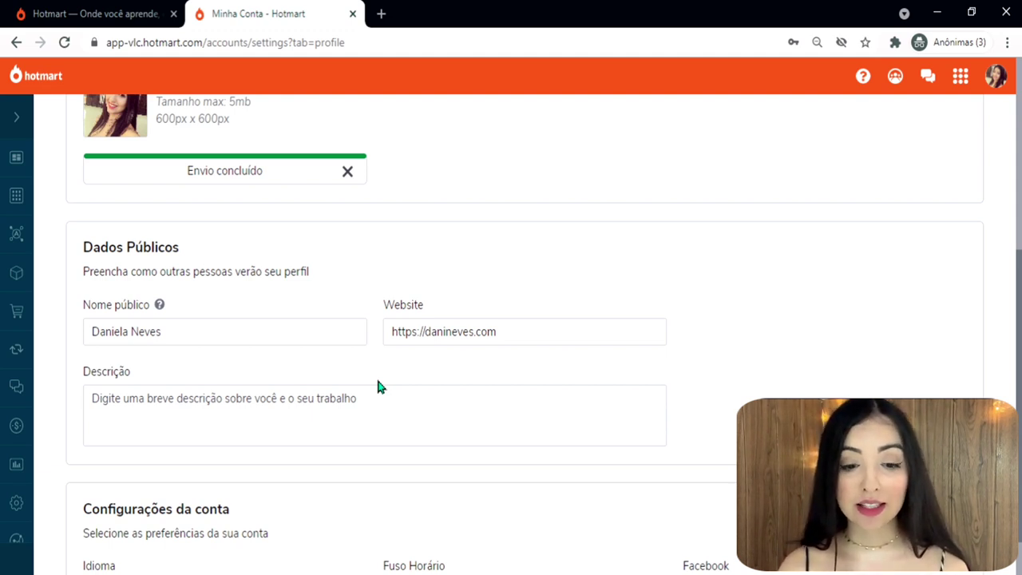
click(372, 402)
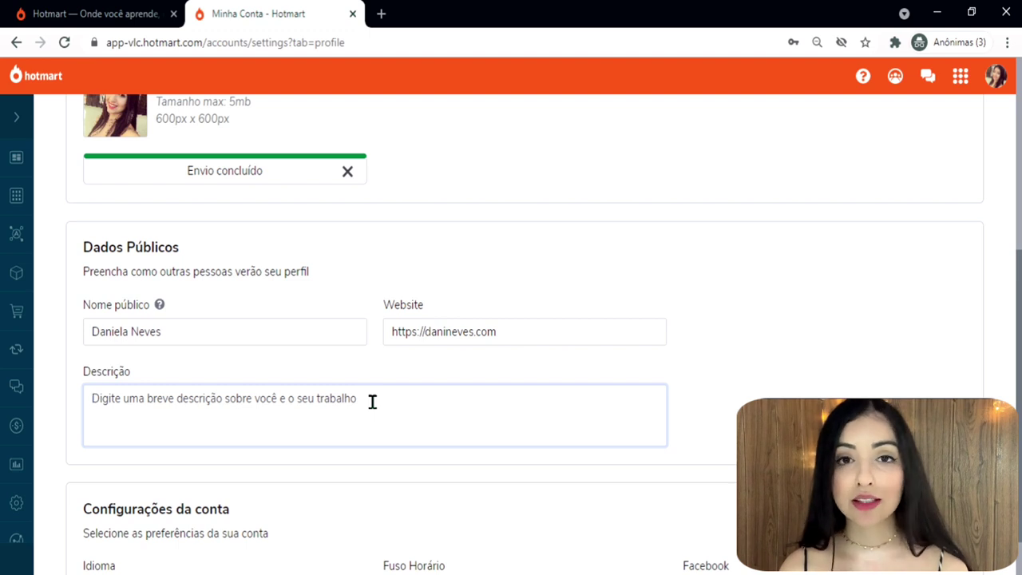
text(Sou afiliada profissional e, atualmente, trabalho apenas com vendas de produtos físicos e digitais por meio da internet. Minha meta é crescer cada vez mais, especialmente com projetos no tráfego orgânico, aos quais estou dedicando 100% do meu foco.)
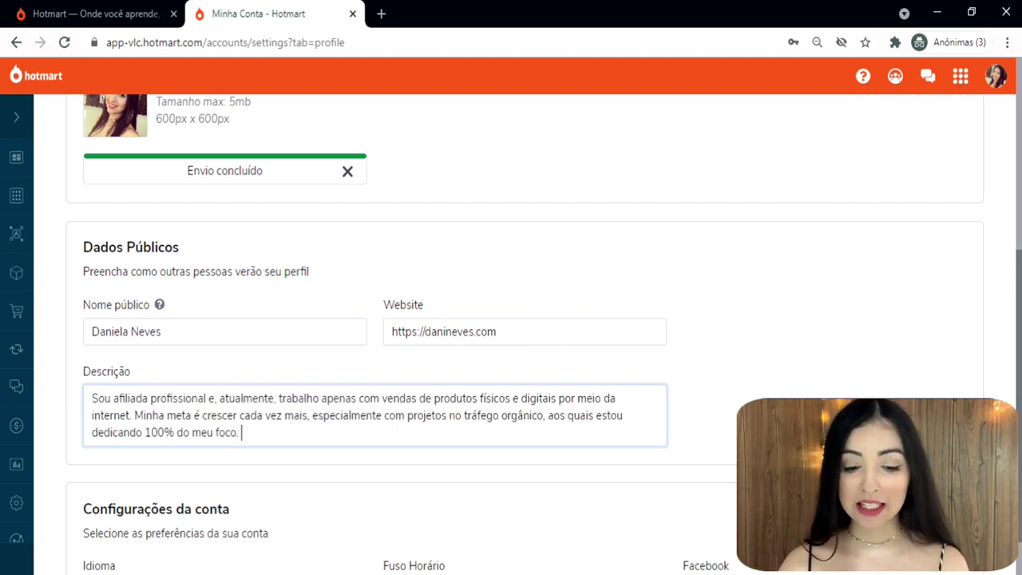
scroll(302, 475, down, 1)
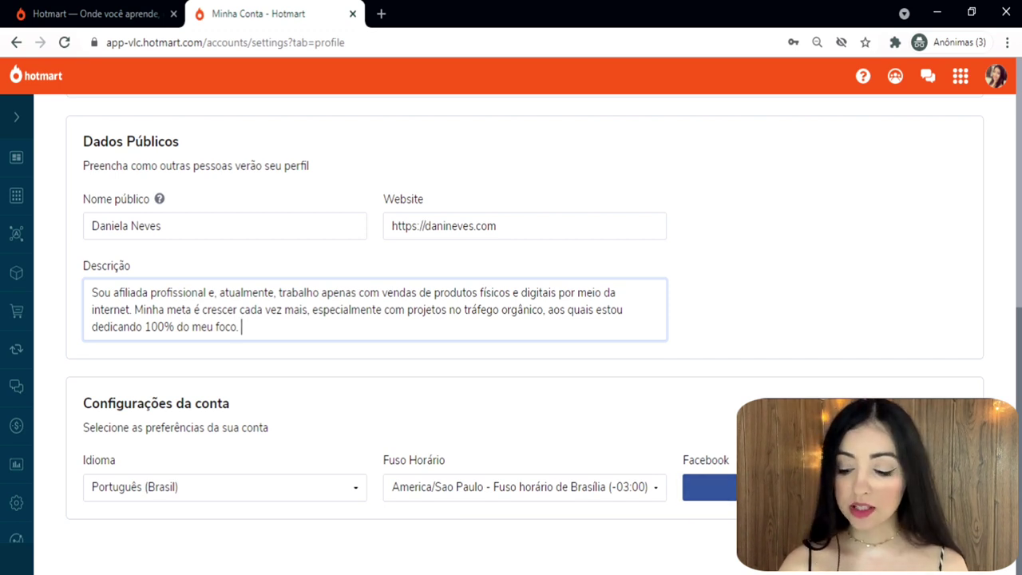
key(Tab)
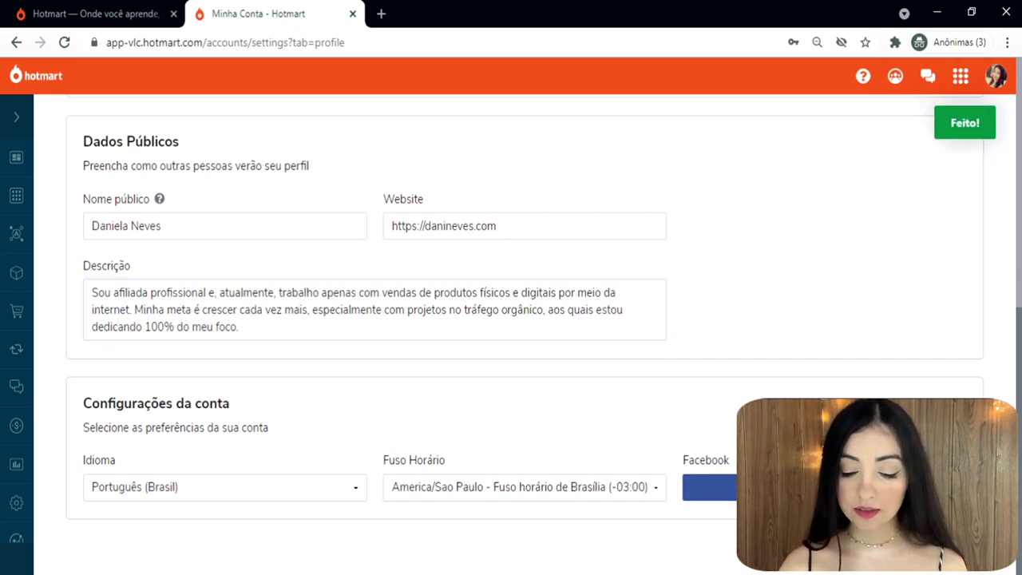
scroll(150, 228, up, 7)
In Dados Pessoais, keep pessoa física and paste the CPF number and date of birth.
click(148, 218)
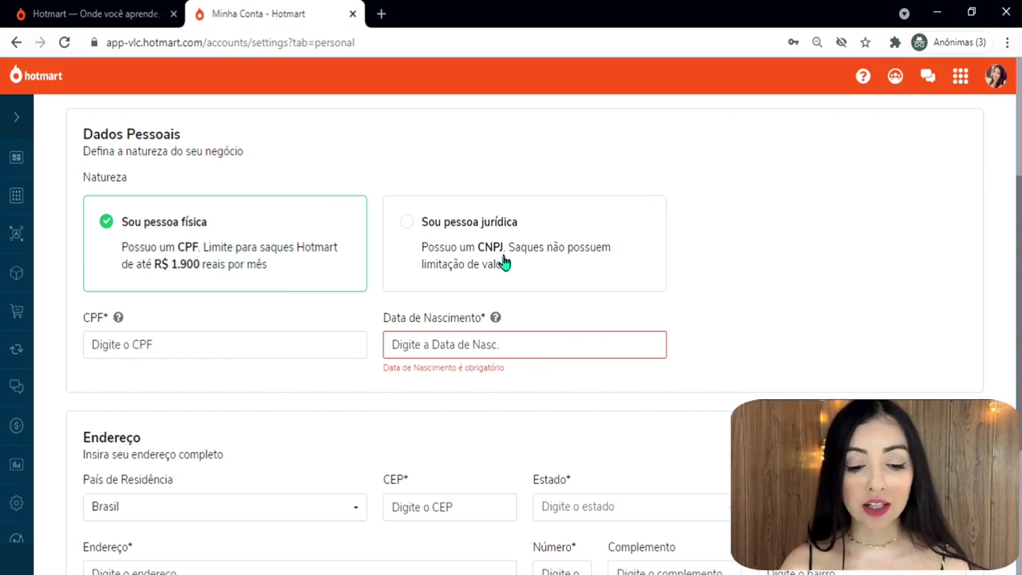
scroll(503, 264, up, 1)
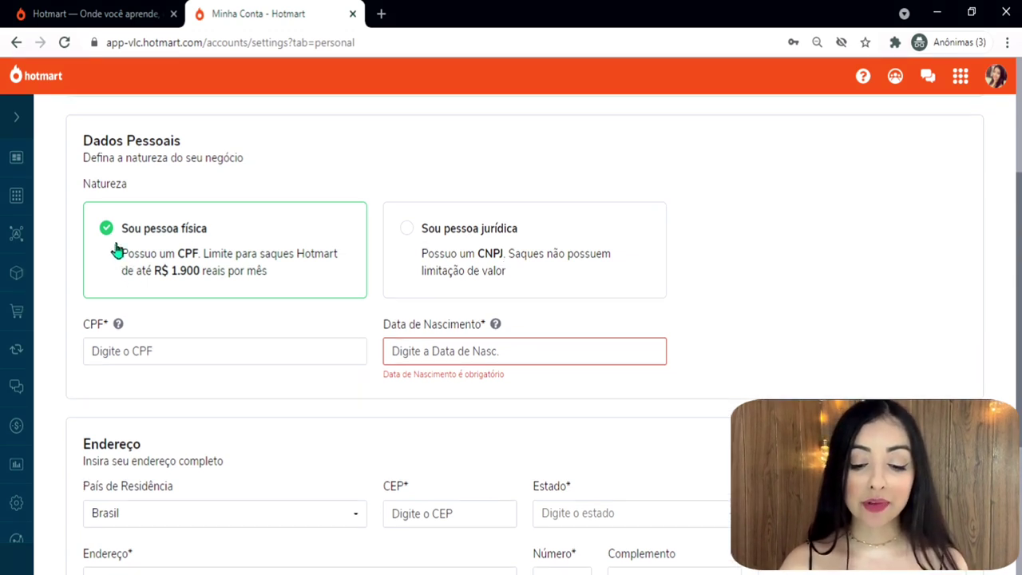
click(459, 272)
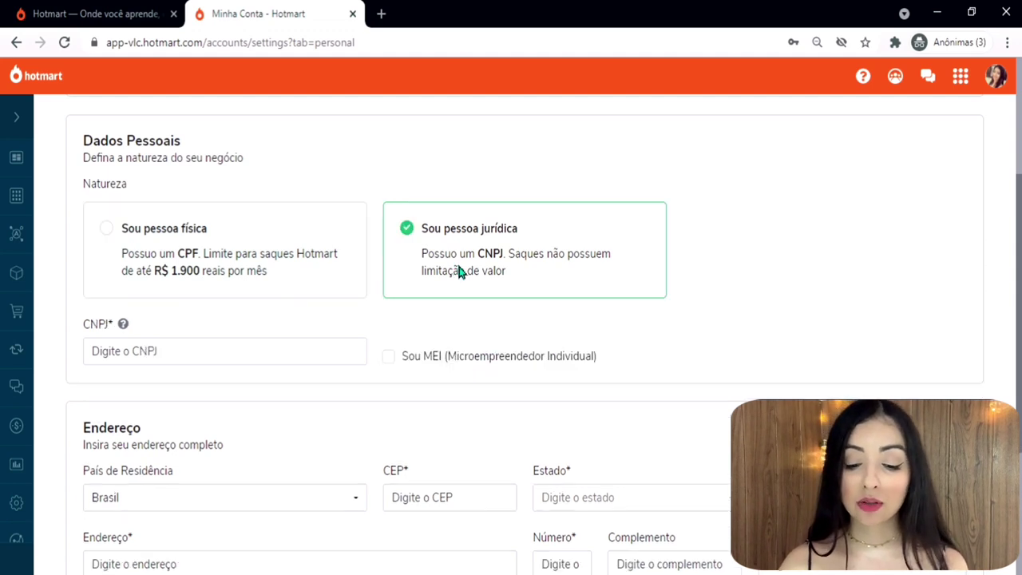
click(224, 239)
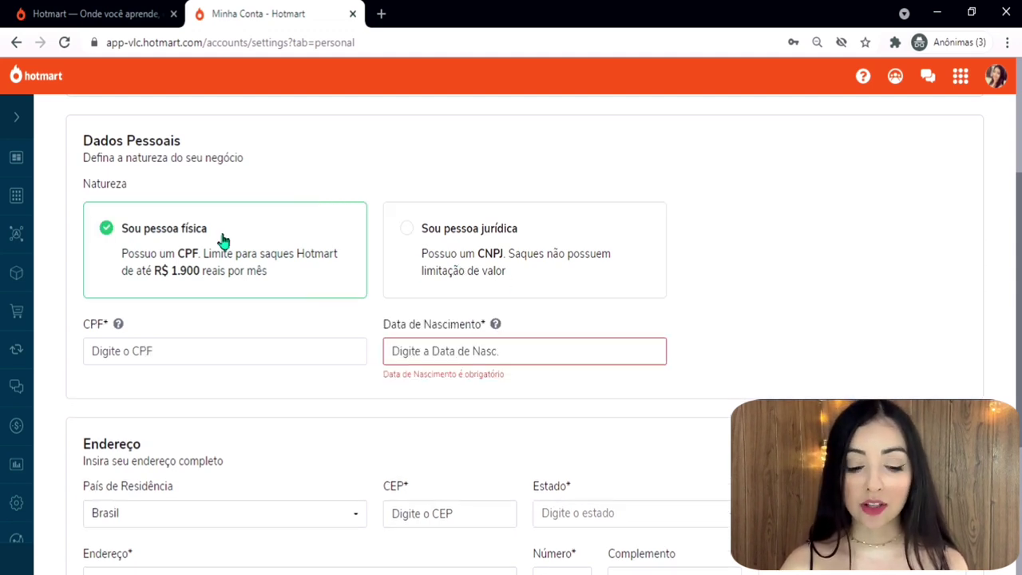
click(143, 349)
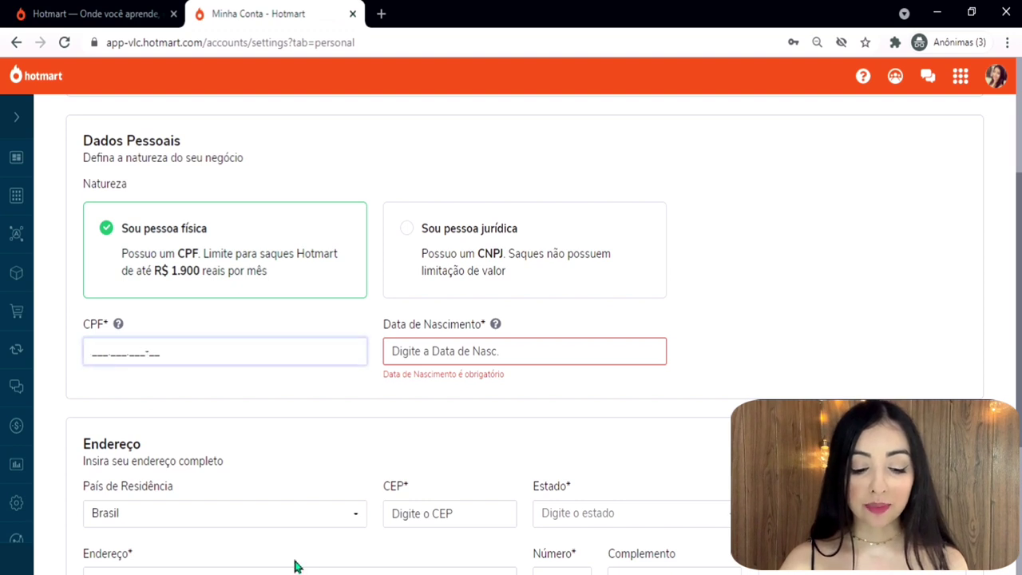
key(ctrl+v)
click(519, 352)
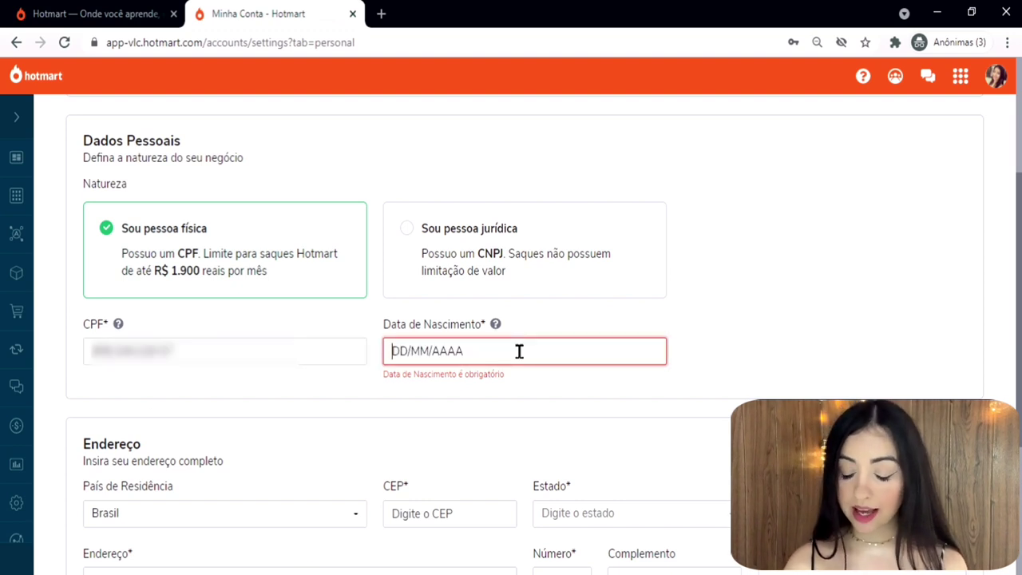
key(ctrl+v)
scroll(519, 351, down, 3)
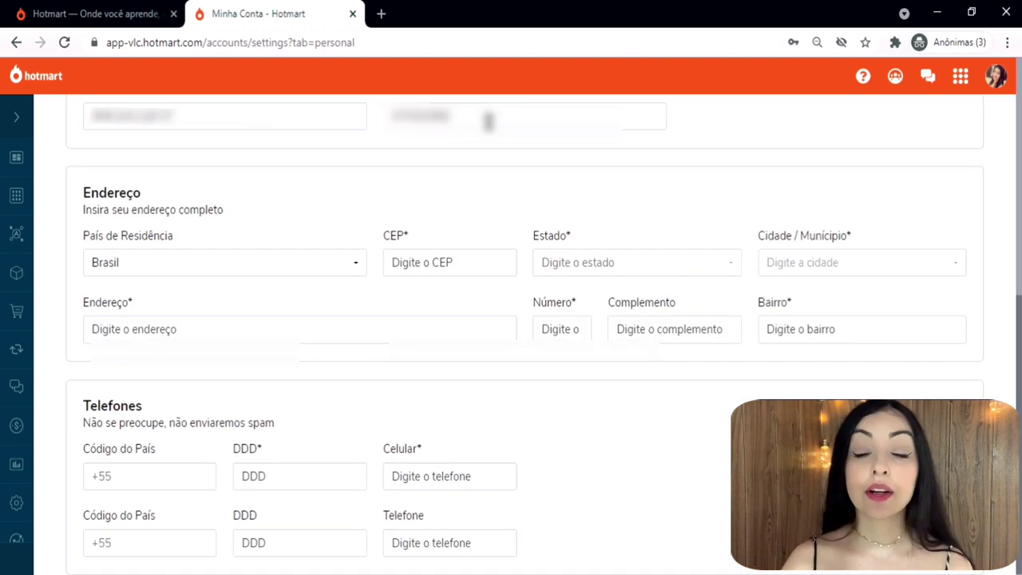
Fill the address fields from the CEP field using the saved autofill address.
click(401, 262)
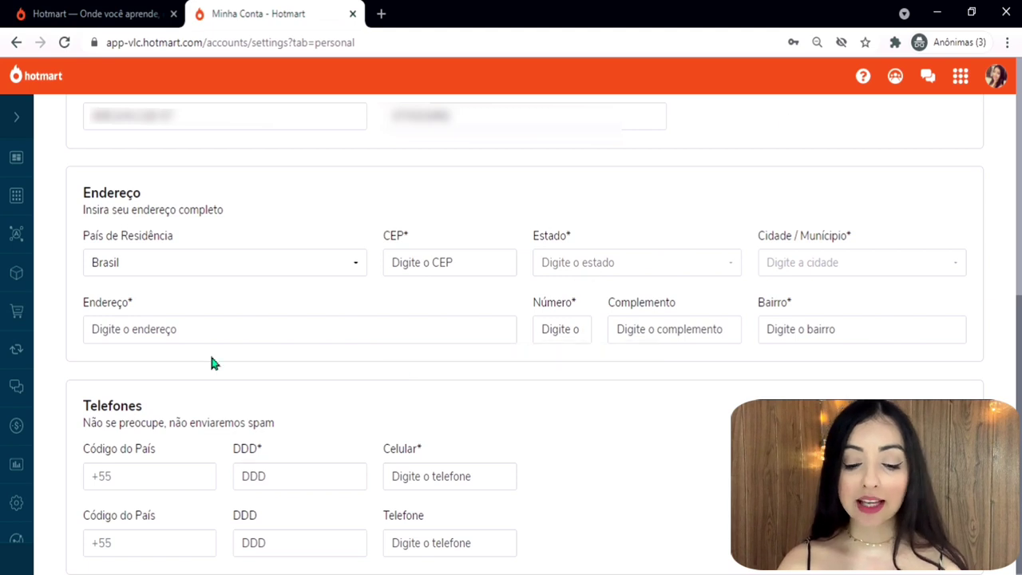
click(392, 263)
click(372, 242)
click(392, 262)
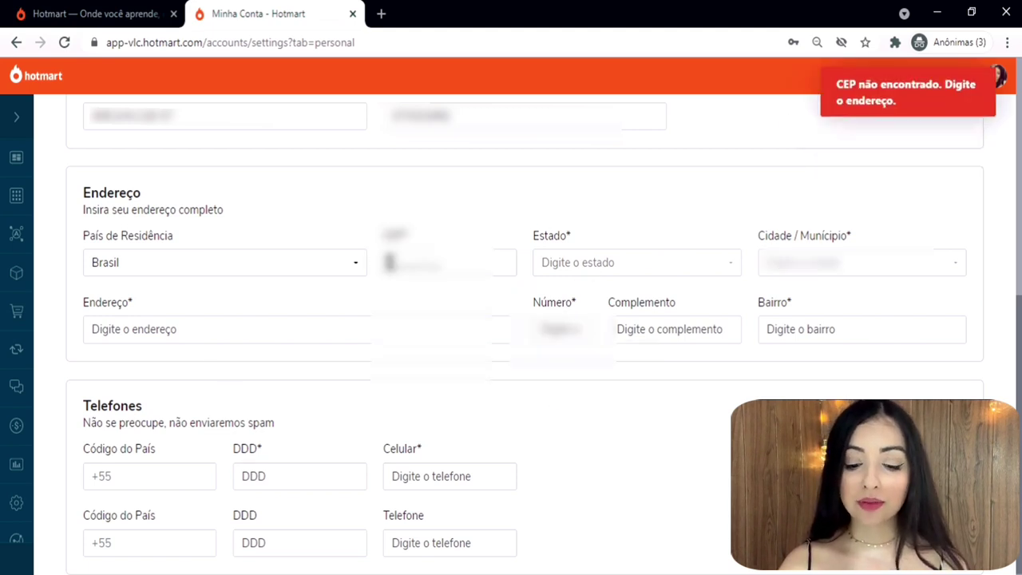
key(Down)
key(Return)
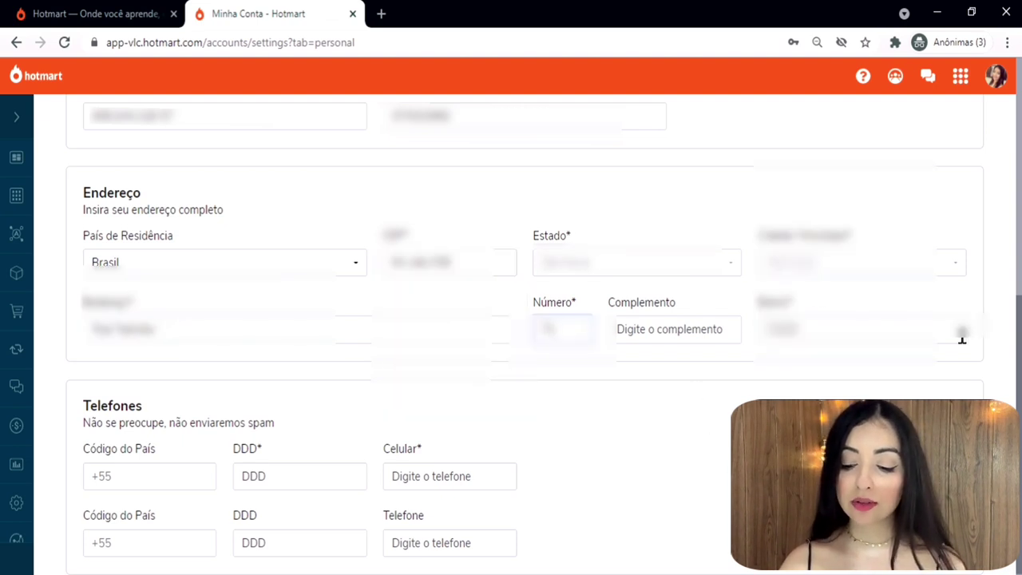
scroll(207, 369, down, 1)
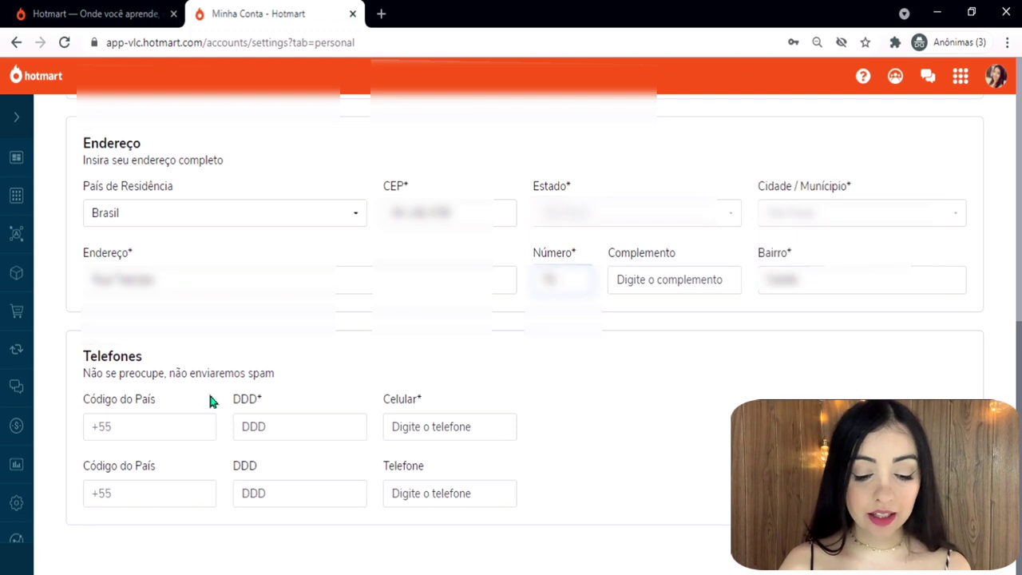
Enter the mobile number and area code, save, and confirm the details with Sim.
click(451, 423)
text(99)
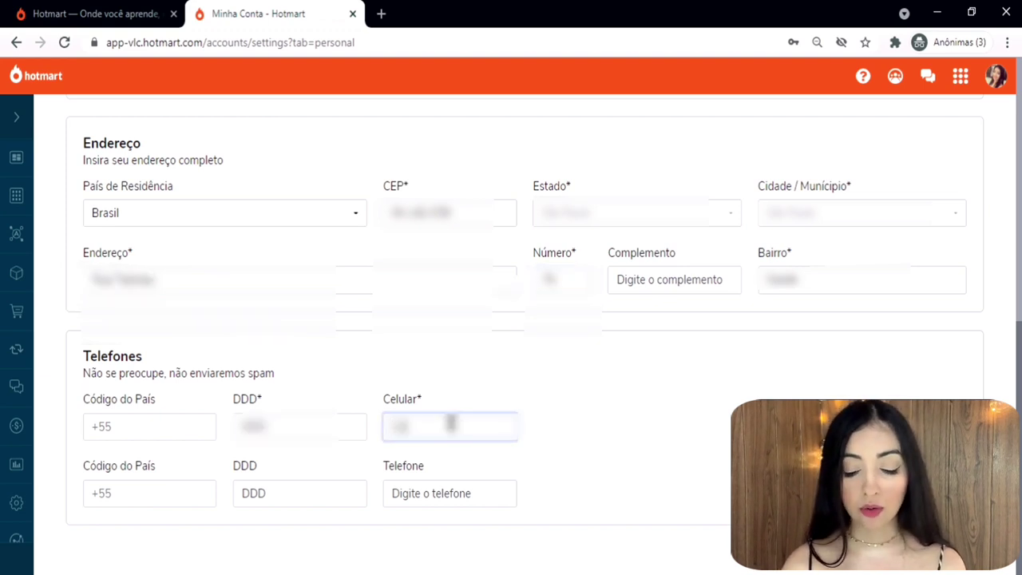
text(9999999)
click(300, 427)
text(11)
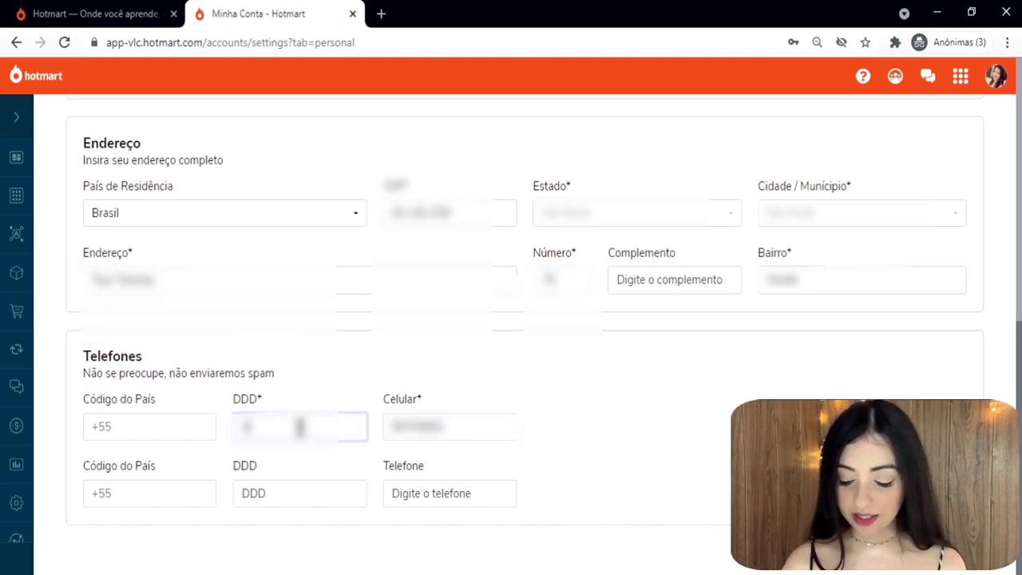
key(Return)
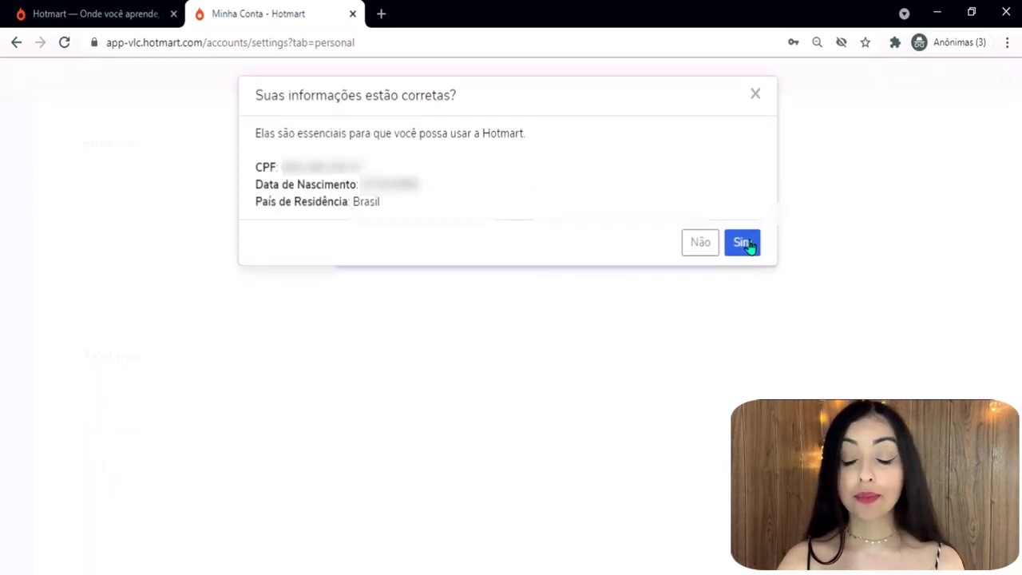
click(741, 242)
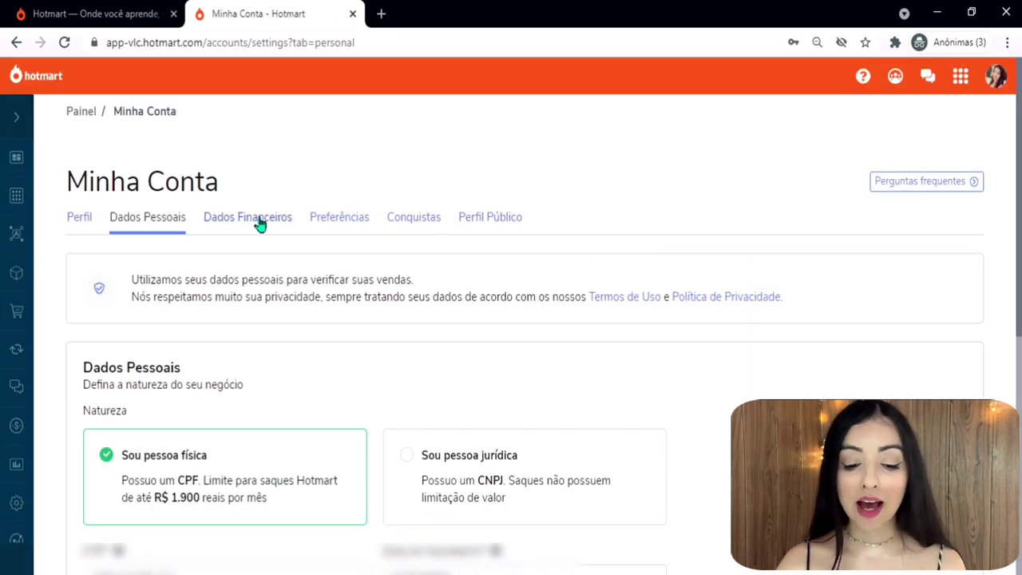
Open Dados Financeiros and highlight lines of its locked-until-first-sale message.
click(260, 225)
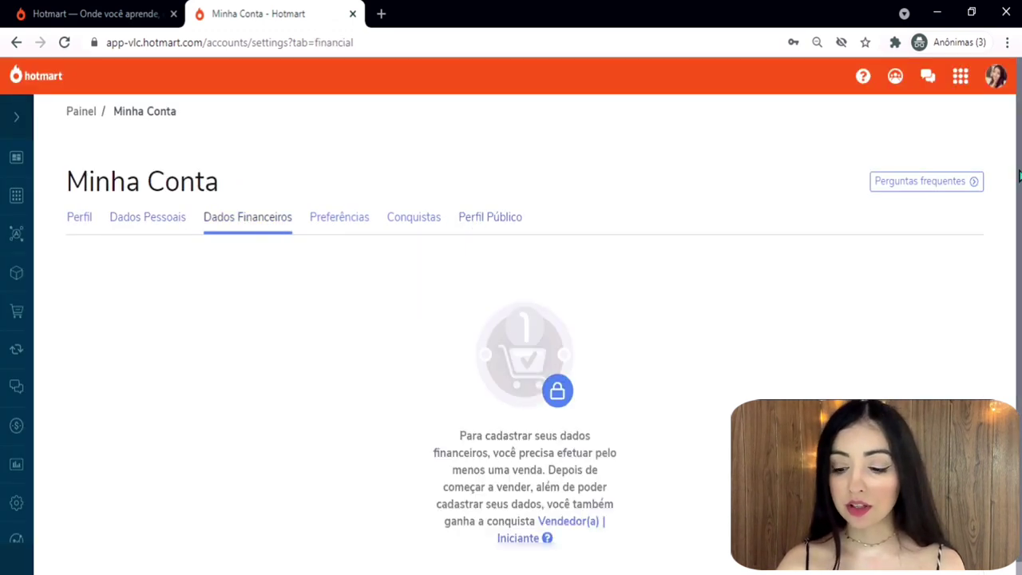
scroll(1019, 175, down, 1)
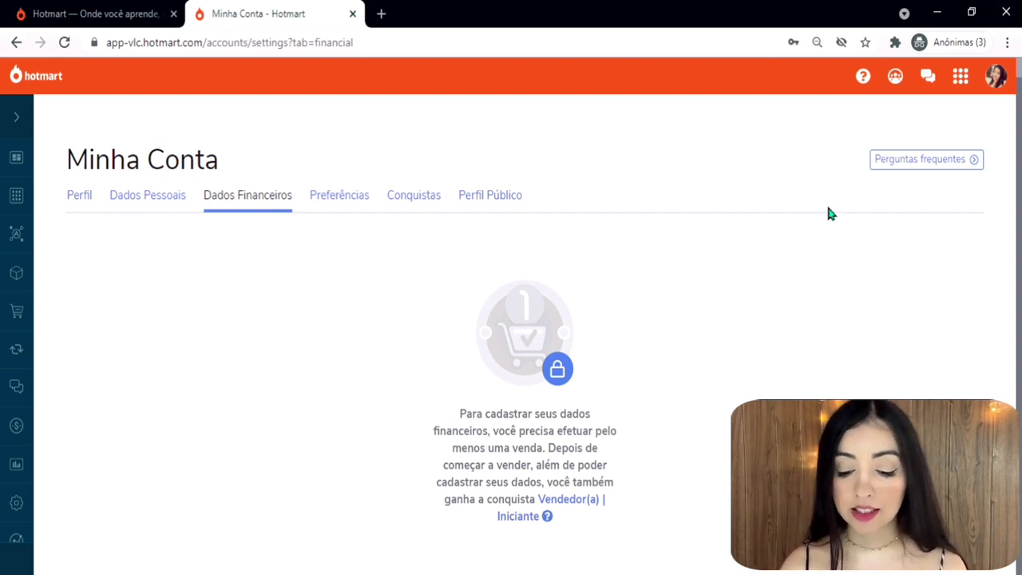
drag(459, 428, 636, 462)
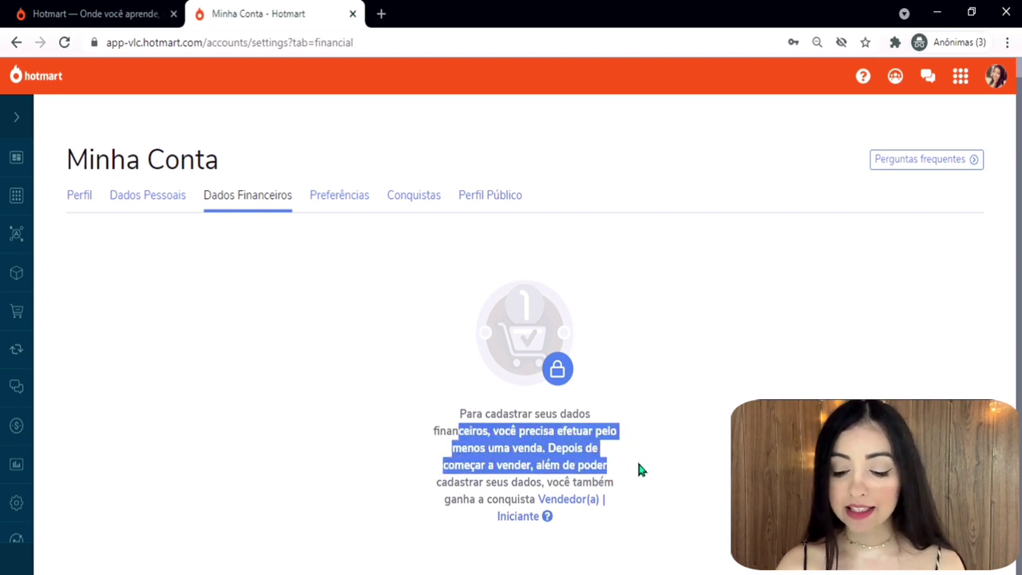
click(637, 461)
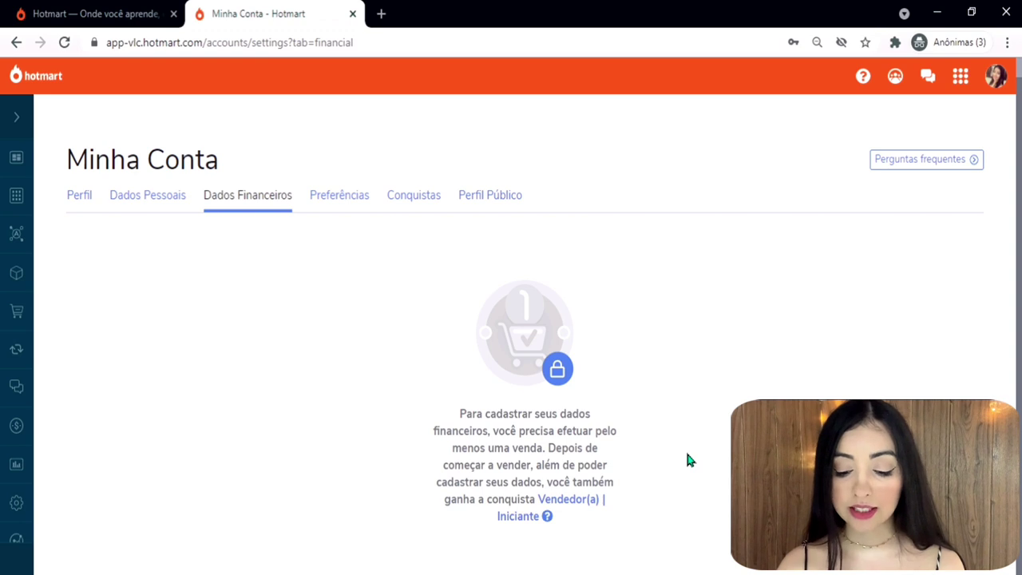
drag(687, 457, 653, 496)
click(647, 455)
click(652, 498)
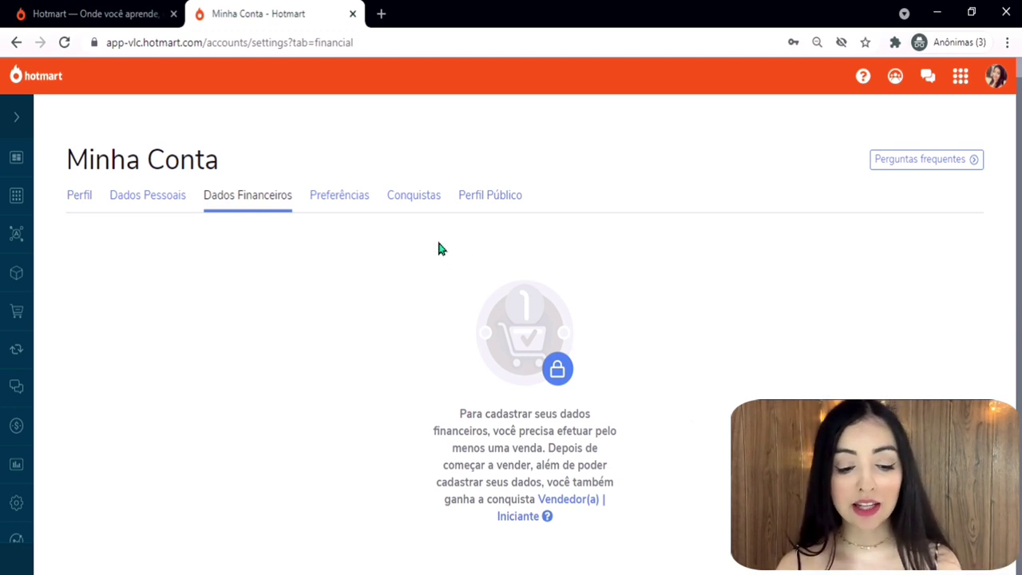
Open the Preferências tab of Minha Conta.
click(353, 207)
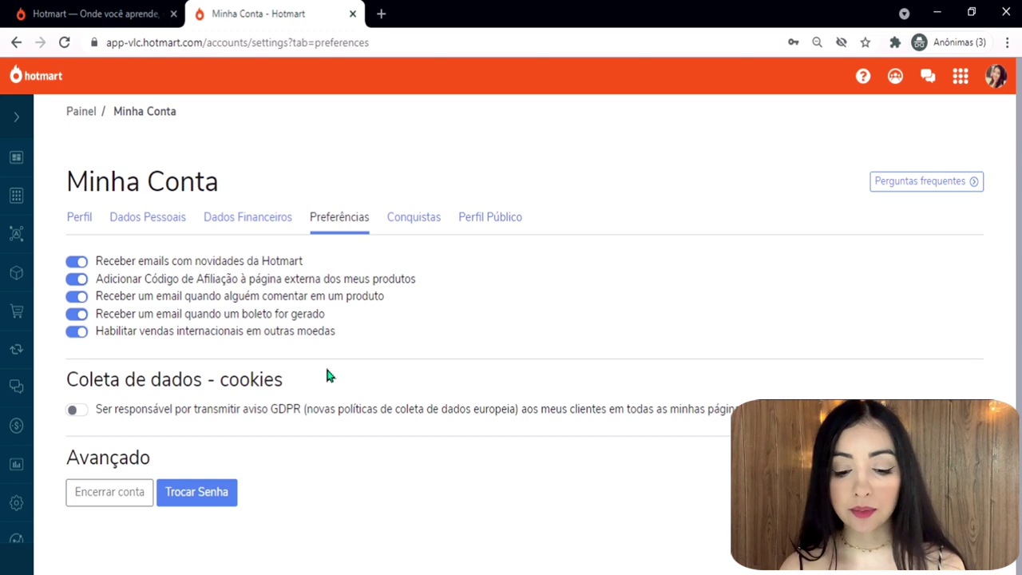
Open the Conquistas tab to see the earned Cadastro Completo achievement.
click(415, 221)
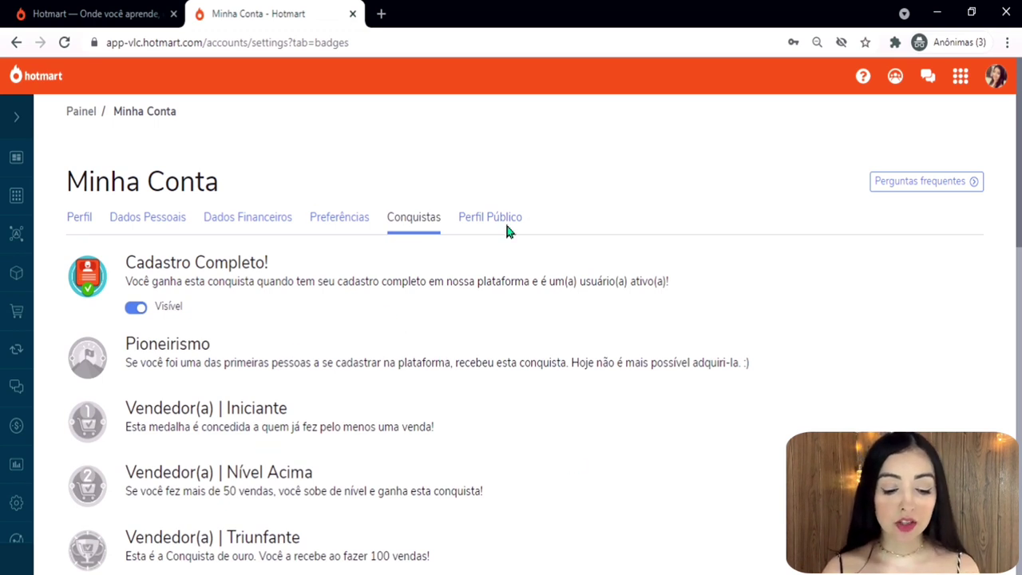
Scroll through the Conquistas badges, then open the Perfil Público form.
scroll(527, 336, down, 2)
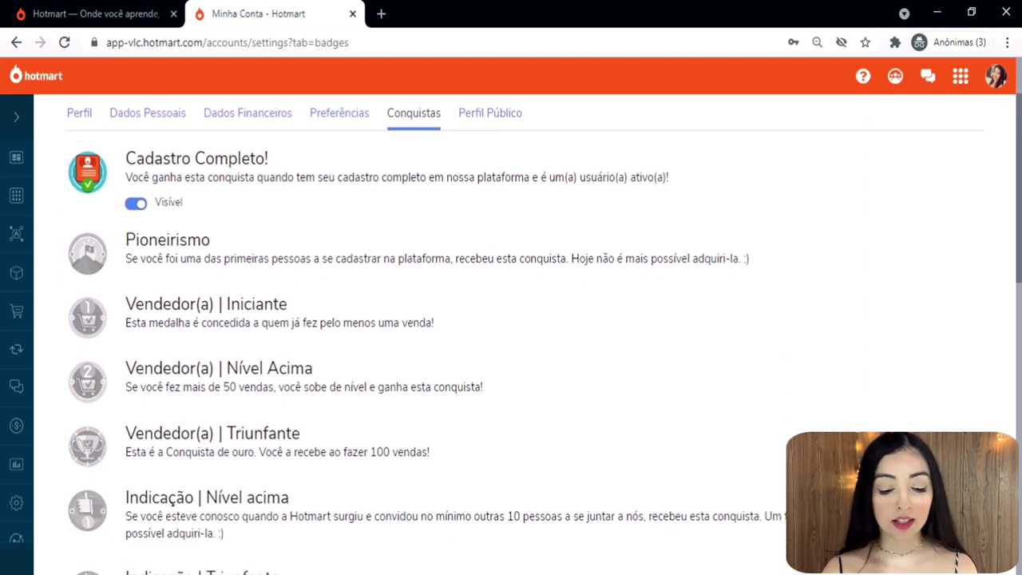
scroll(271, 292, up, 1)
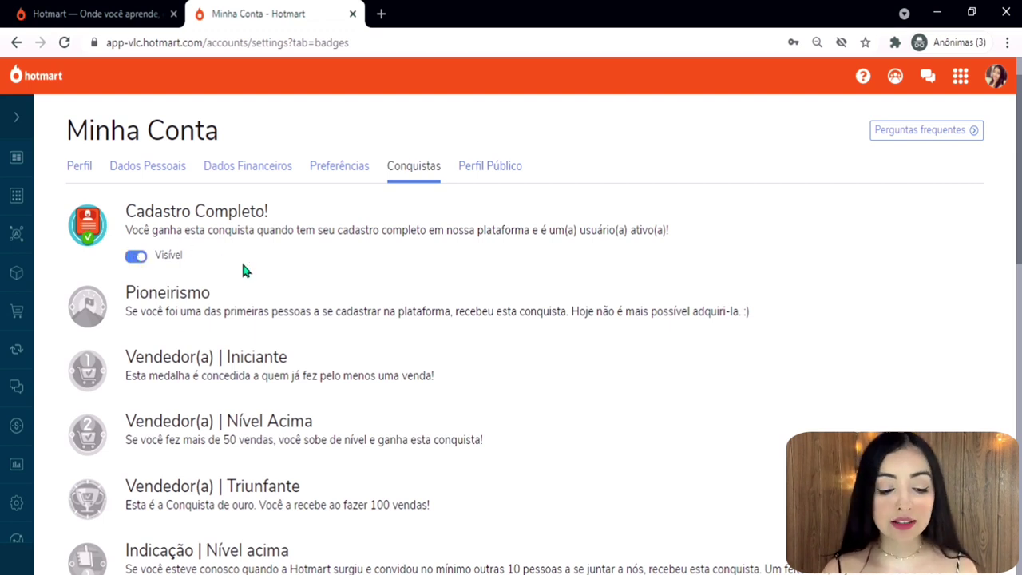
scroll(247, 263, down, 2)
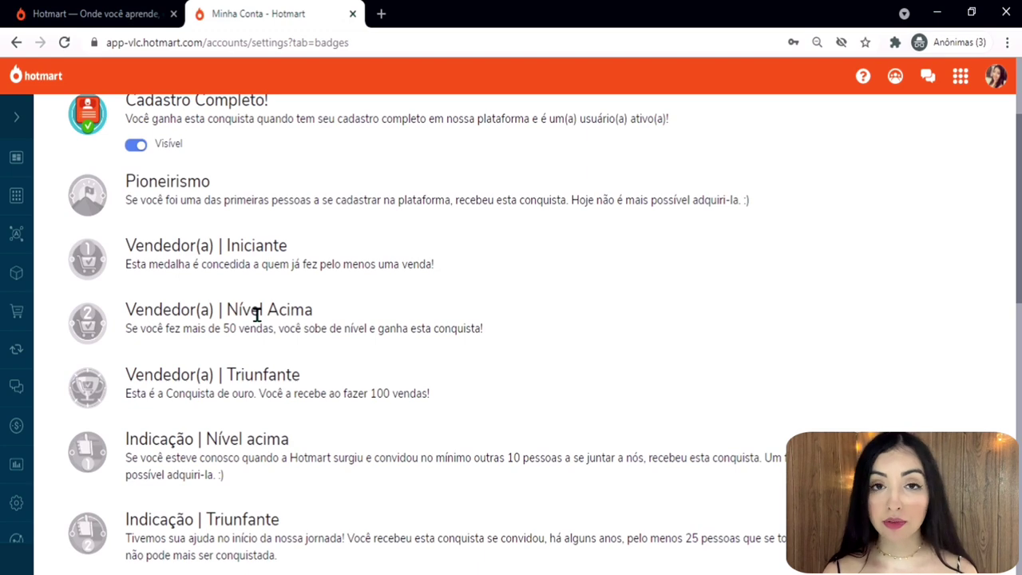
scroll(256, 314, down, 15)
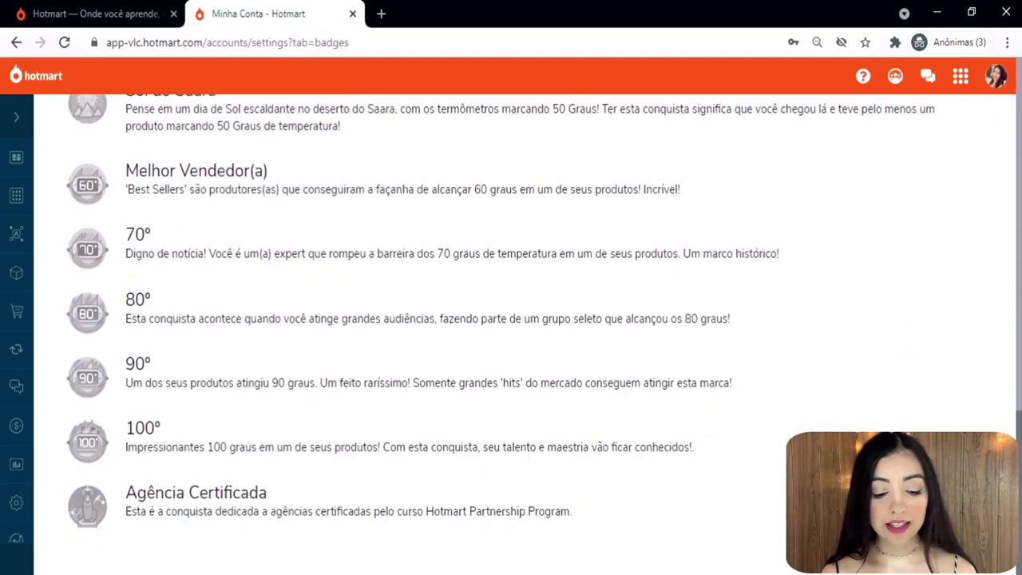
scroll(1019, 140, up, 15)
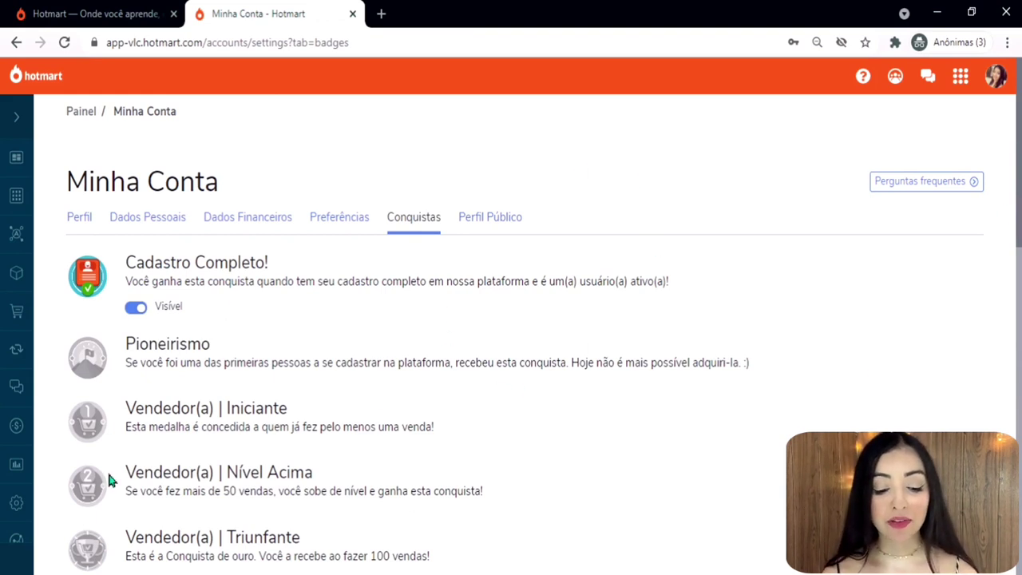
click(490, 217)
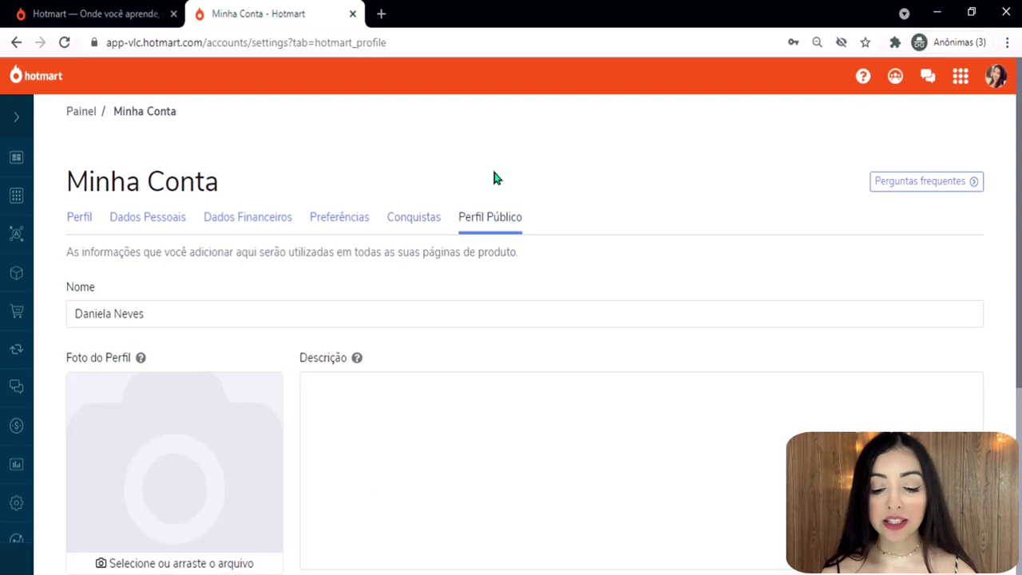
Upload the Foto Perfil image as the Perfil Público photo.
scroll(527, 336, down, 3)
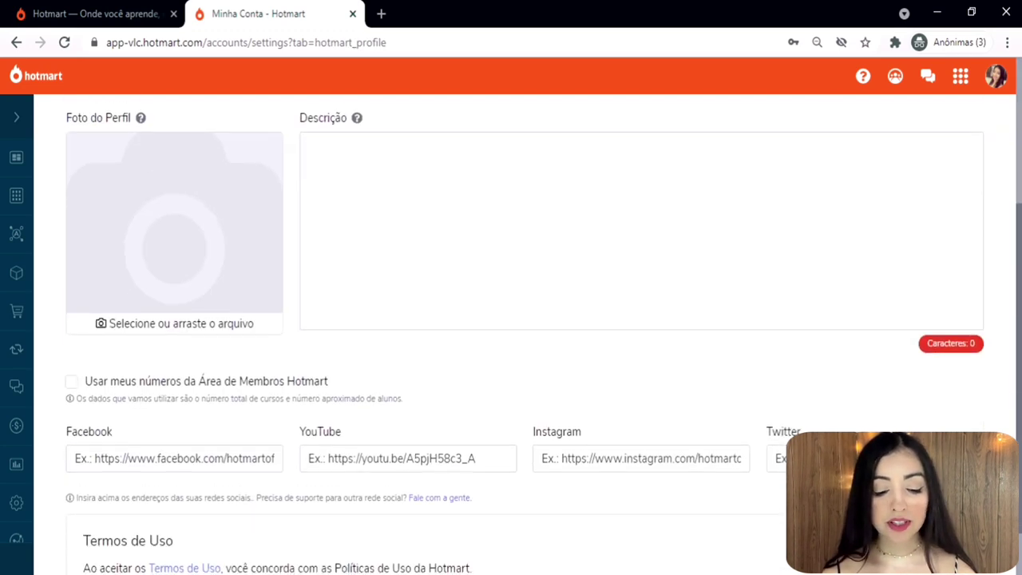
scroll(527, 335, up, 1)
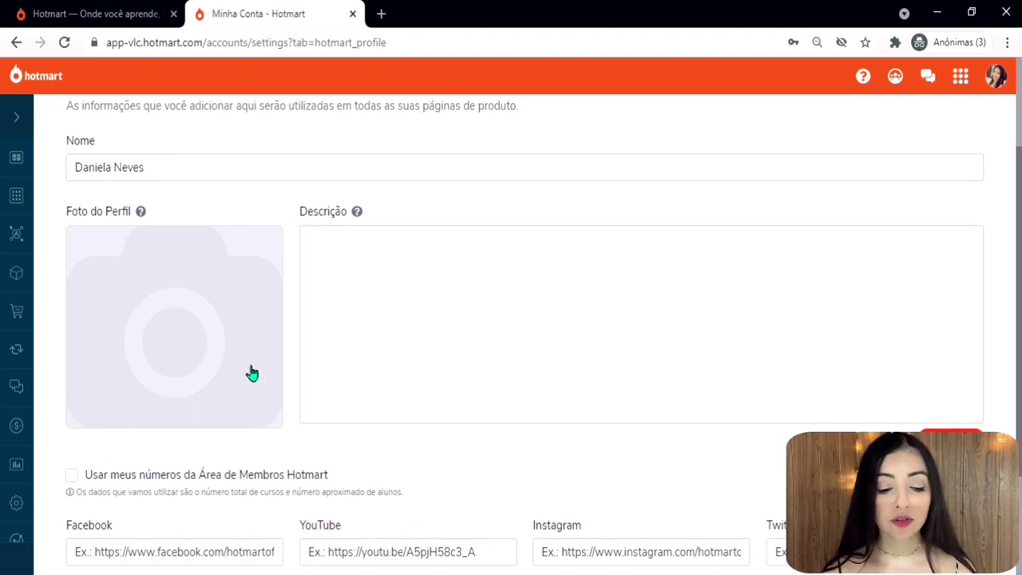
click(157, 349)
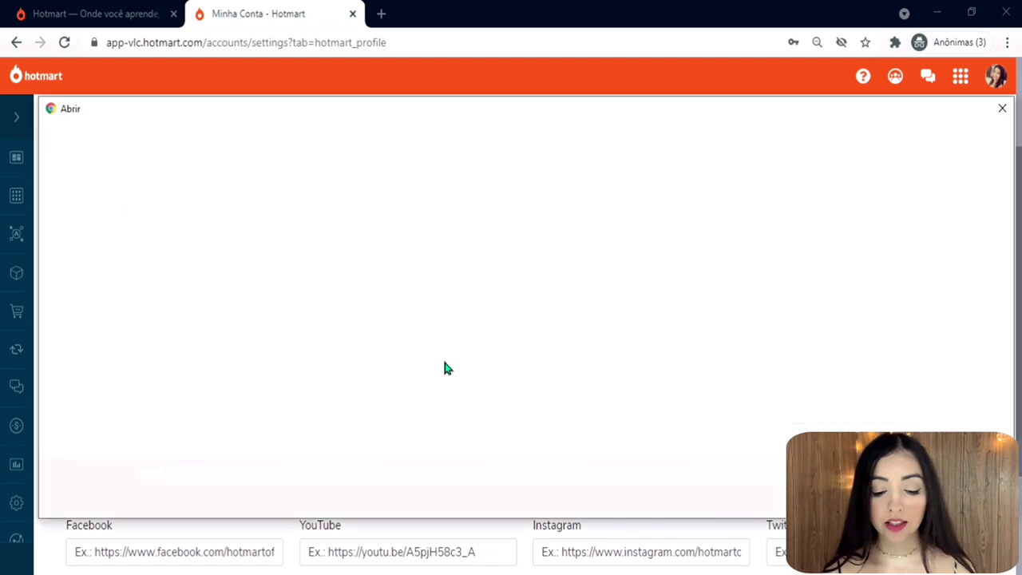
click(609, 371)
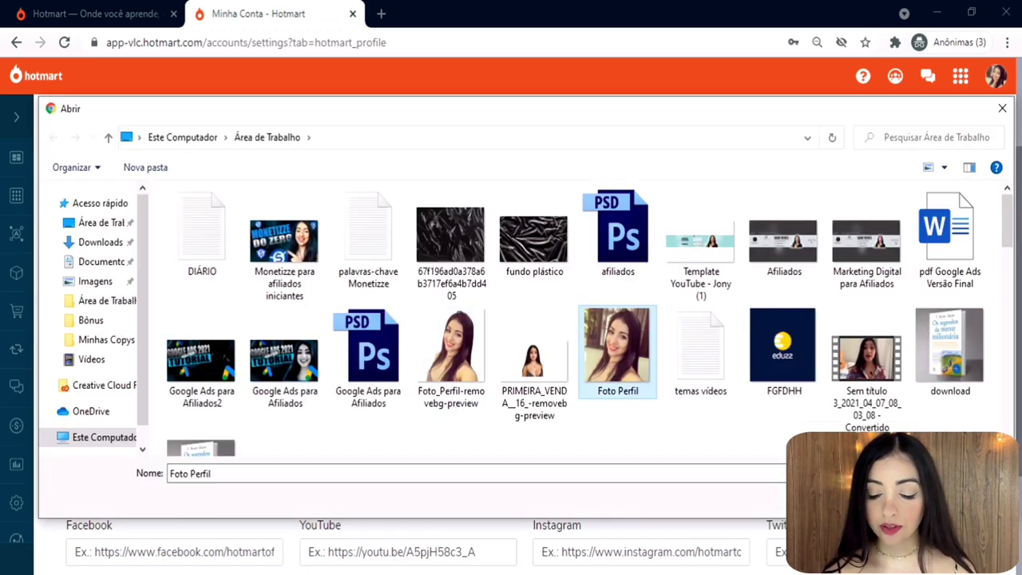
double_click(609, 371)
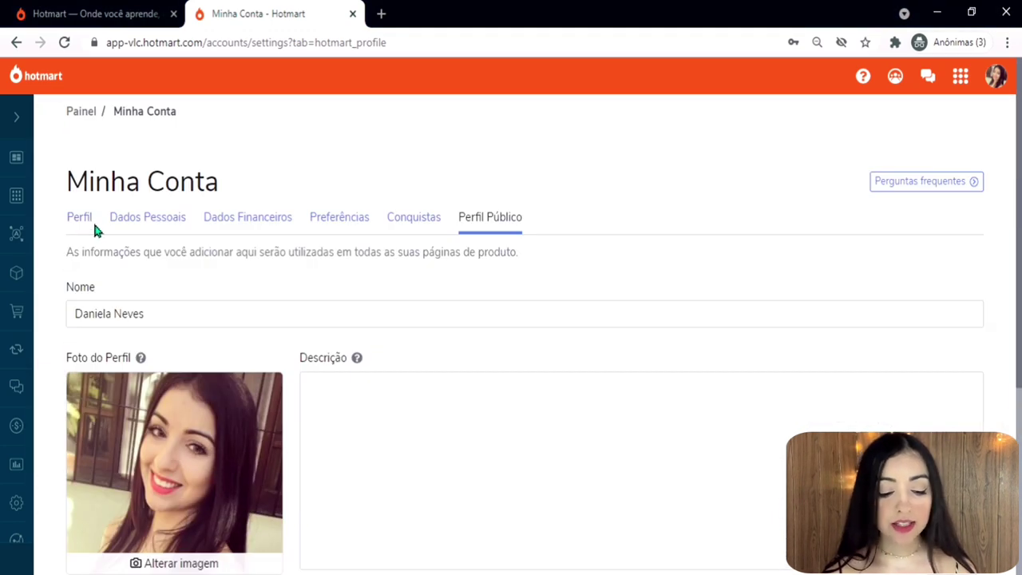
Copy the Perfil tab's description and paste it into the Perfil Público Descrição.
click(86, 226)
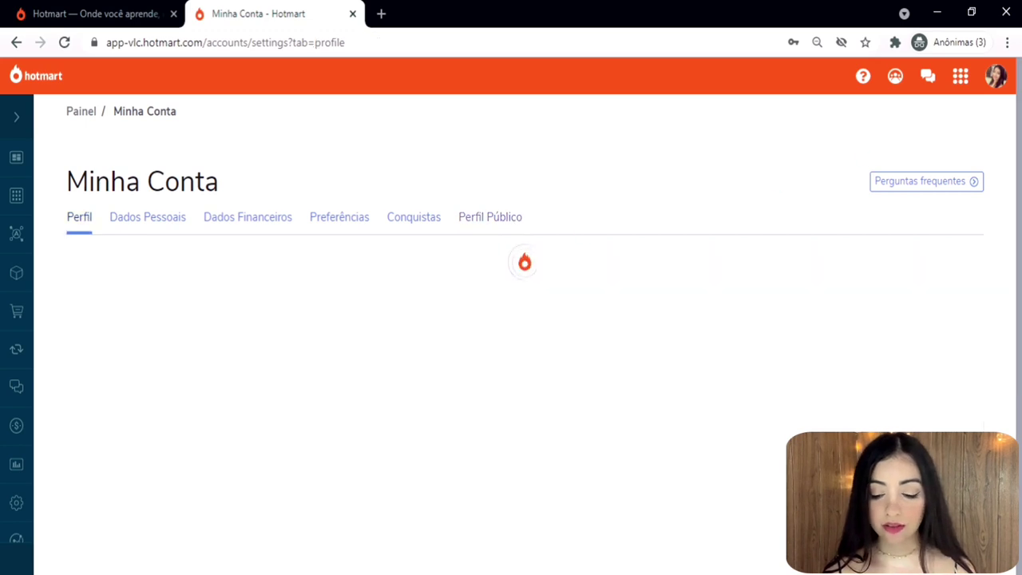
scroll(236, 315, down, 5)
triple_click(236, 315)
key(ctrl+c)
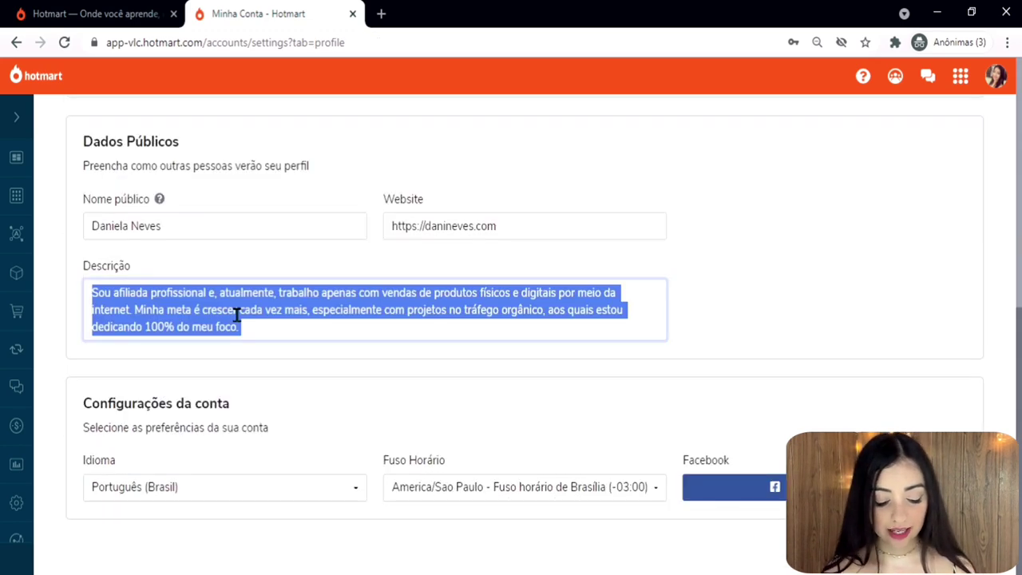
scroll(801, 184, up, 5)
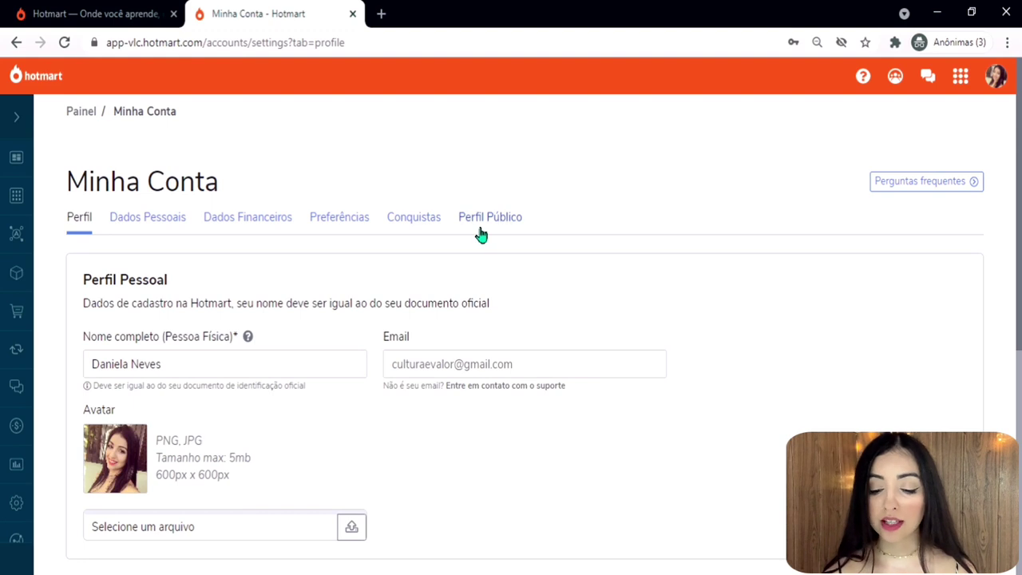
click(479, 228)
scroll(594, 304, down, 1)
click(593, 303)
key(ctrl+v)
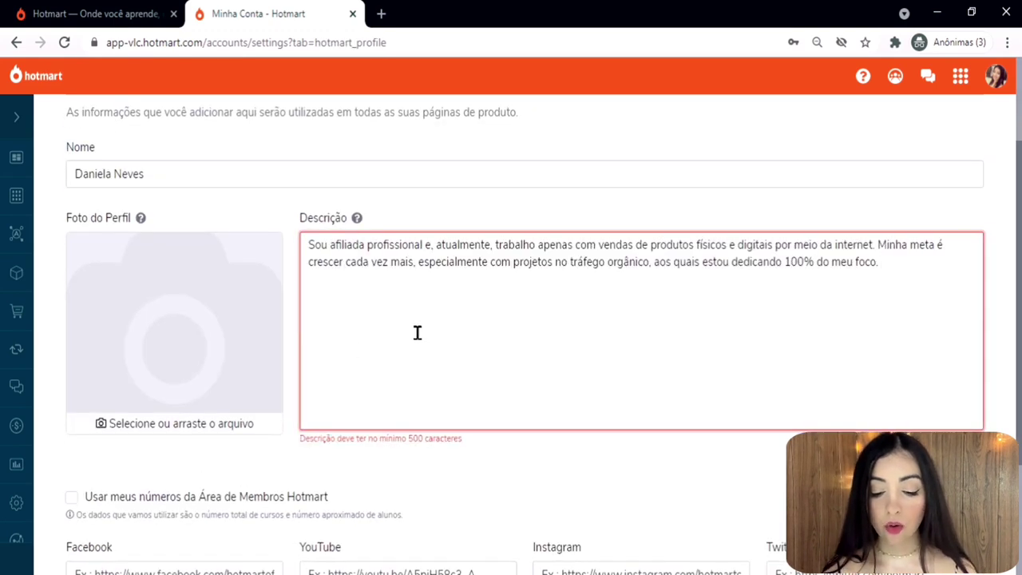